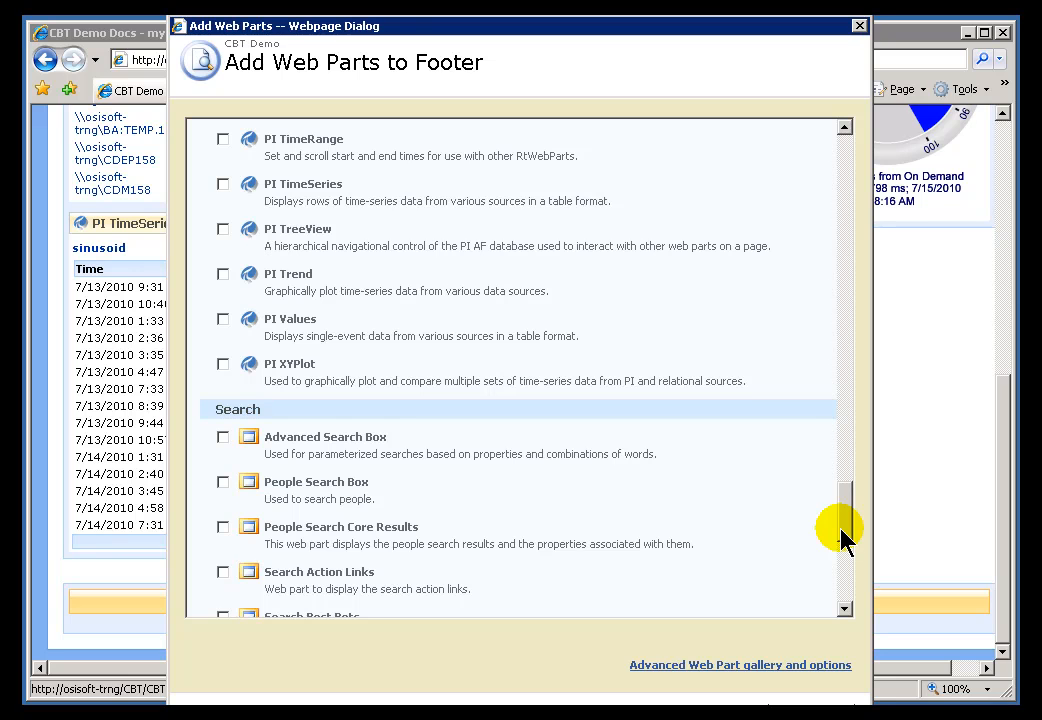
Add the PI Trend web part to the page's Footer zone
click(223, 275)
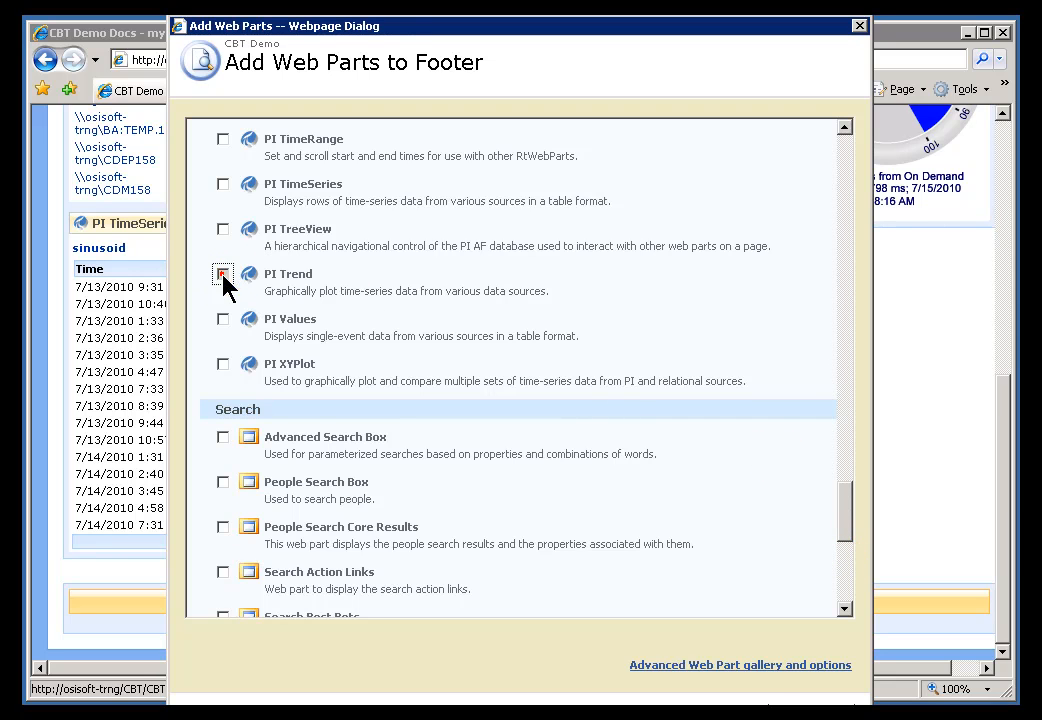
click(748, 712)
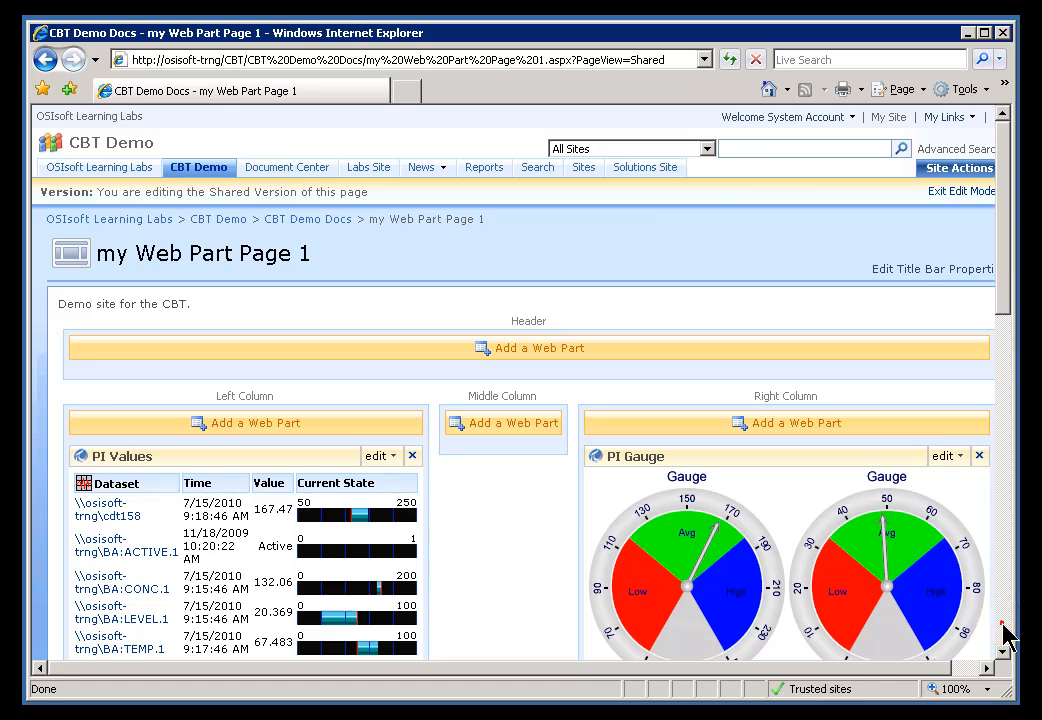
Modify the shared PI Trend web part in the footer so it plots the tag cdt158, and save its settings
click(1005, 637)
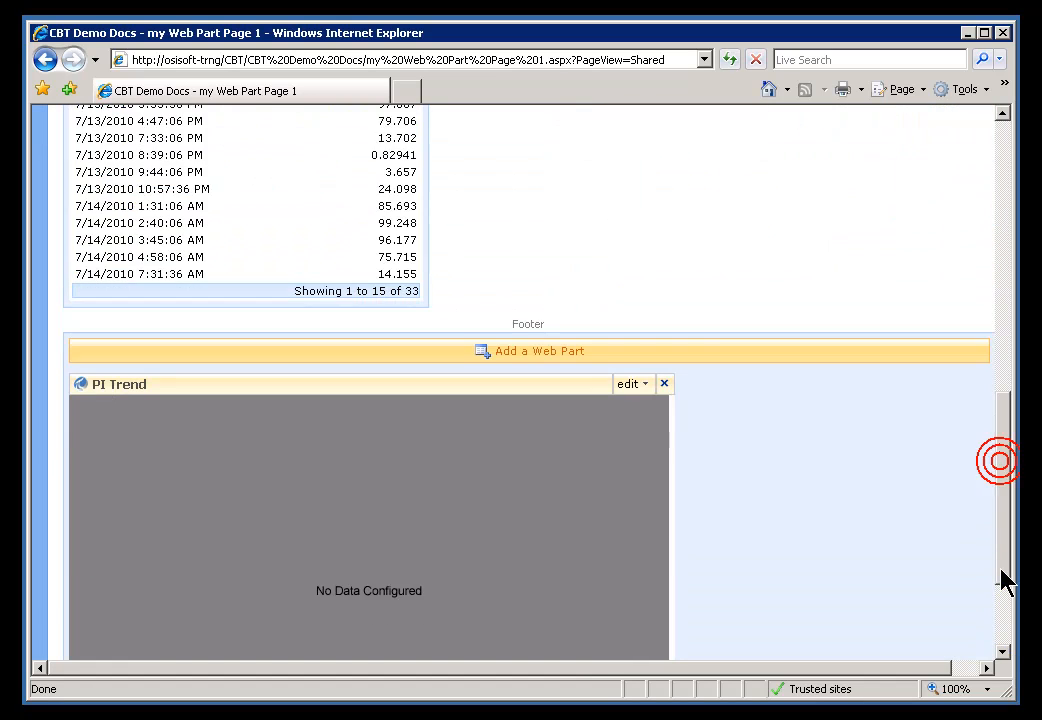
click(1005, 468)
click(1003, 615)
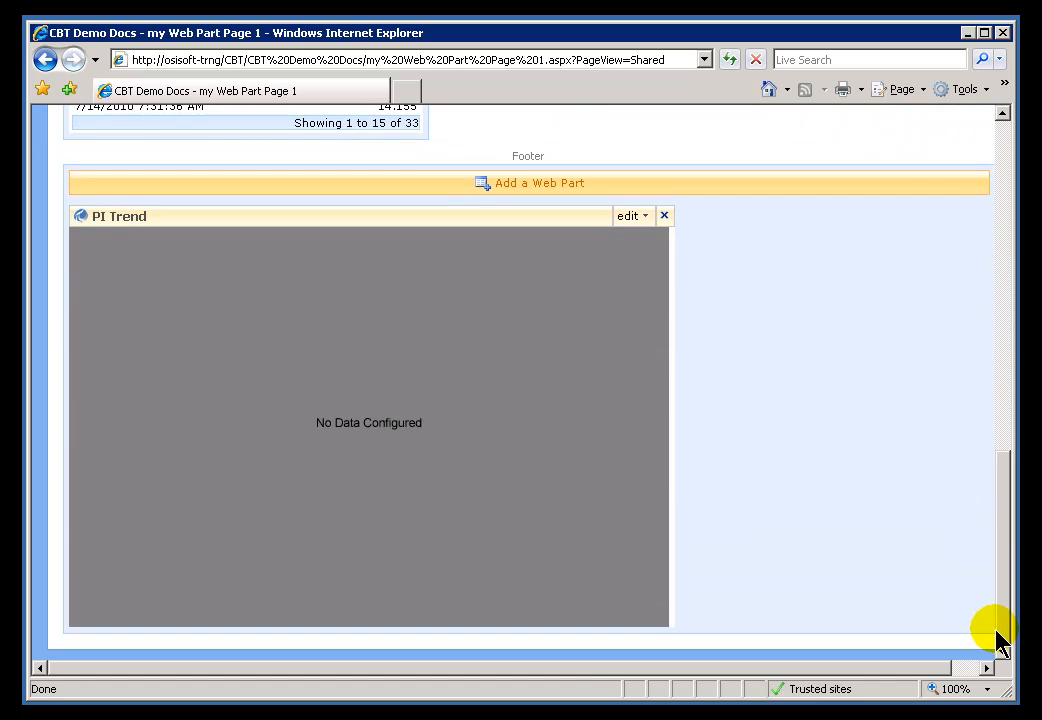
click(628, 216)
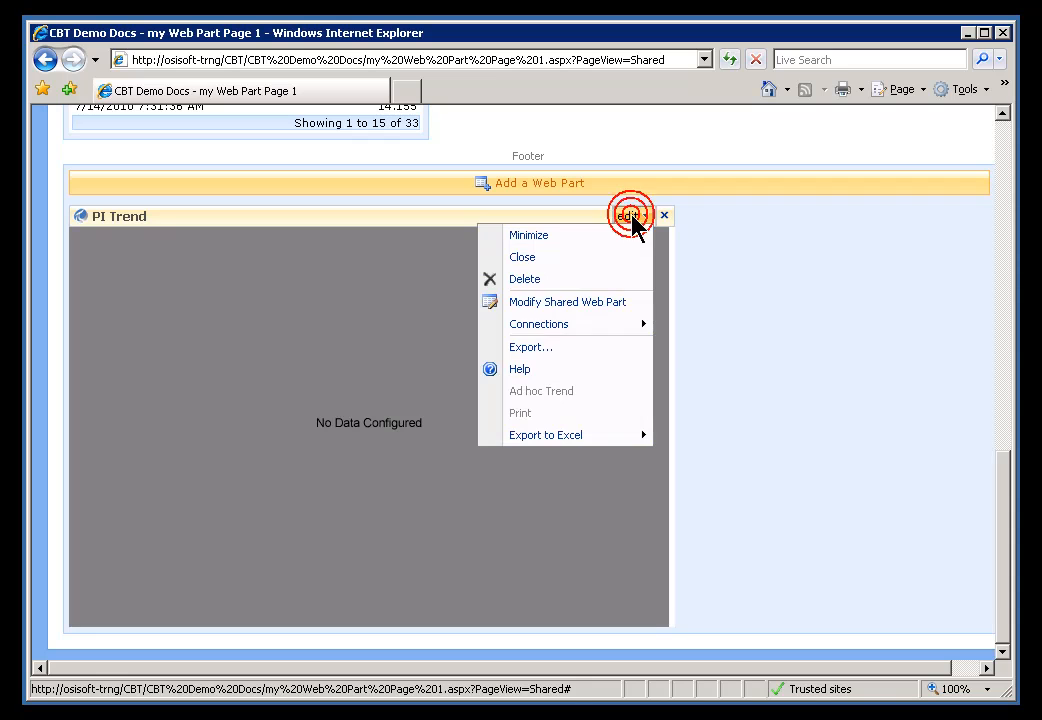
click(545, 305)
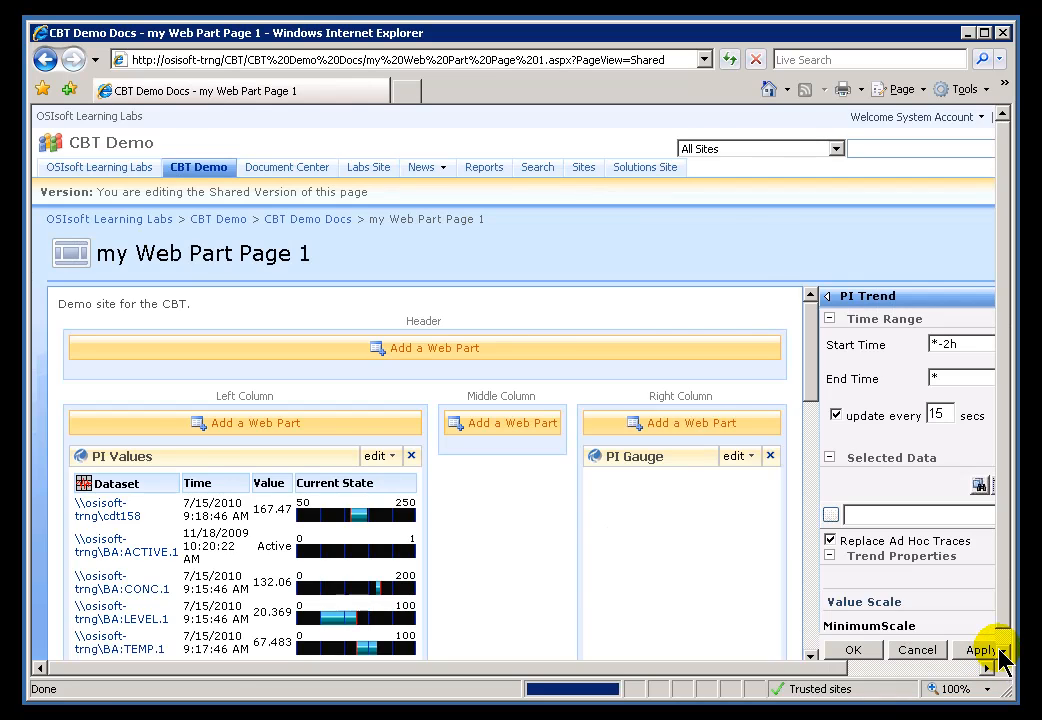
click(990, 650)
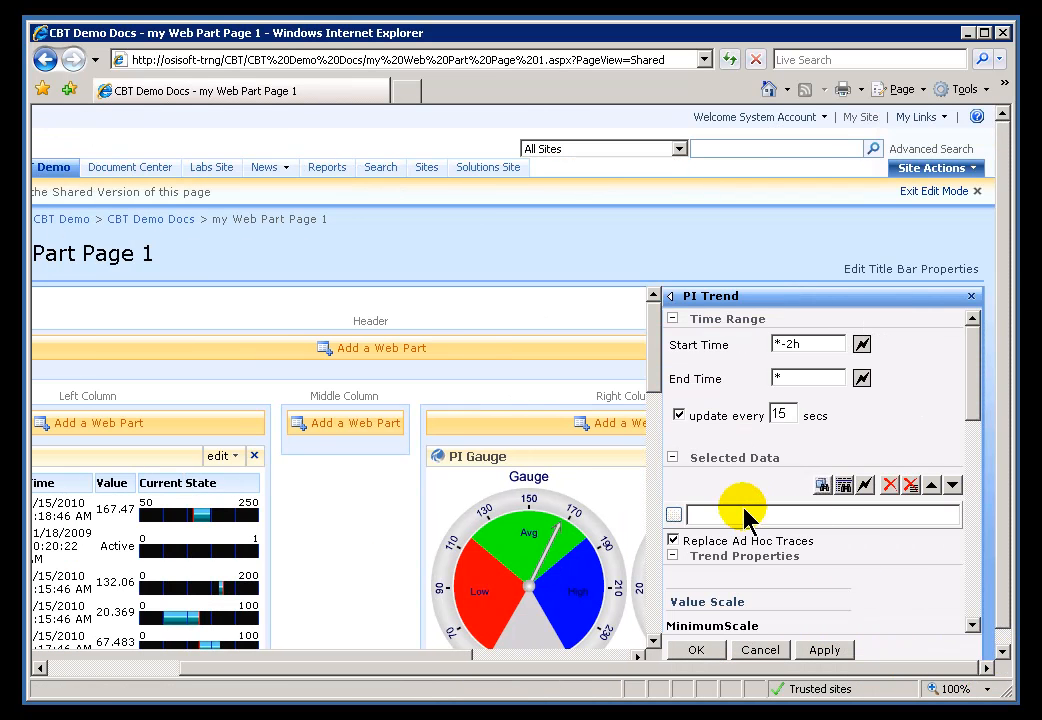
click(741, 513)
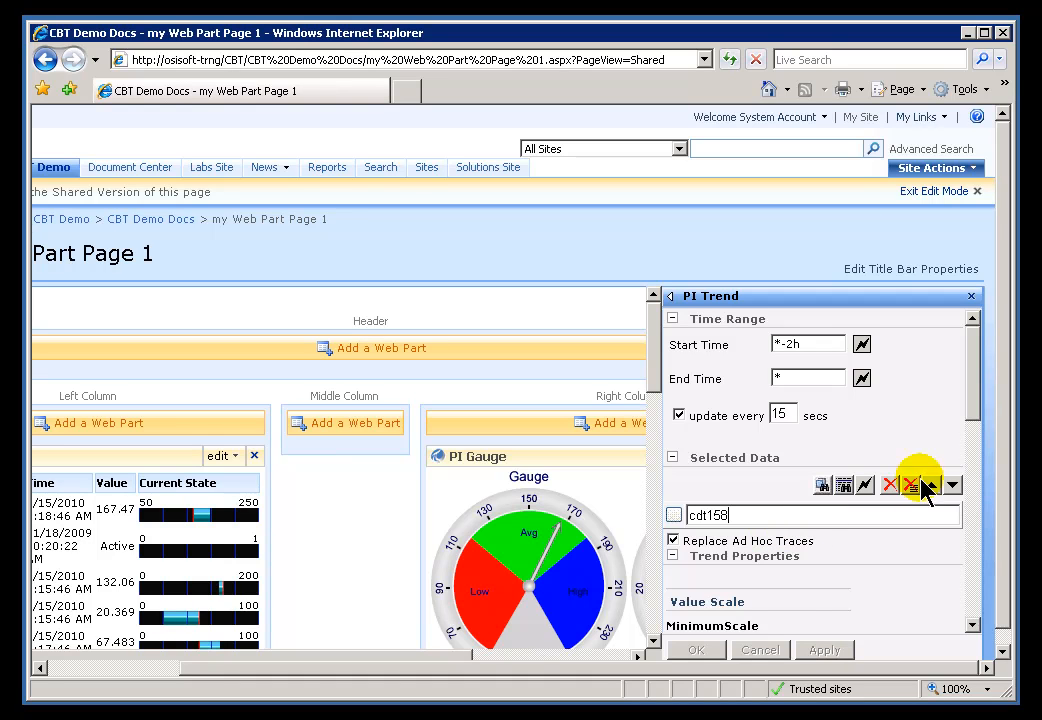
click(970, 545)
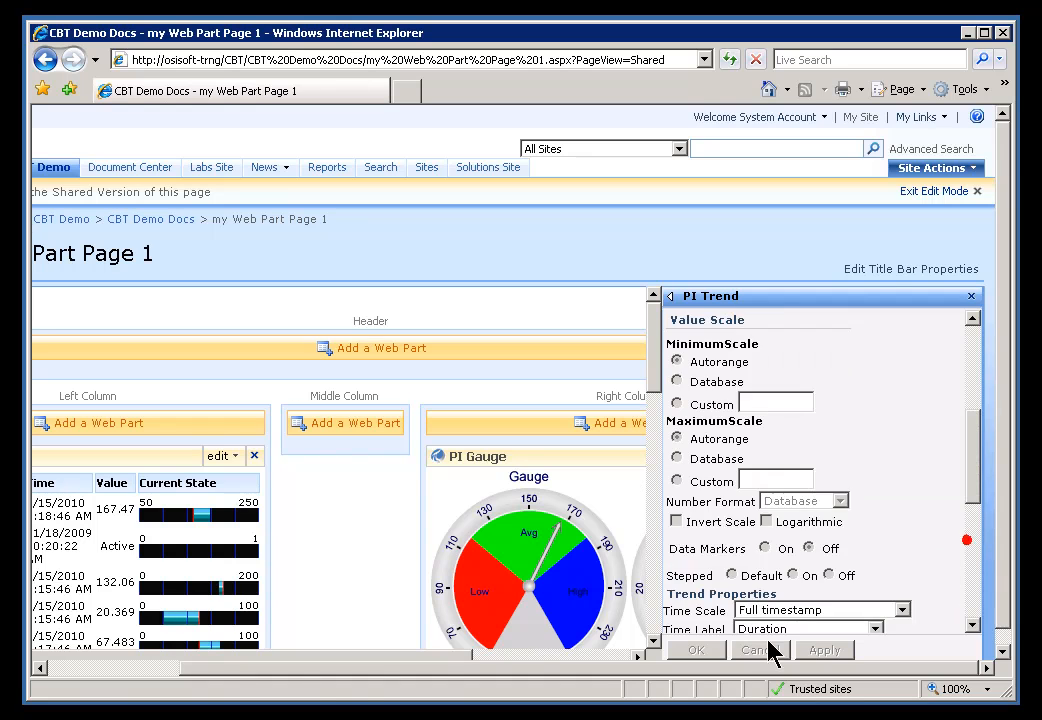
click(695, 650)
click(696, 650)
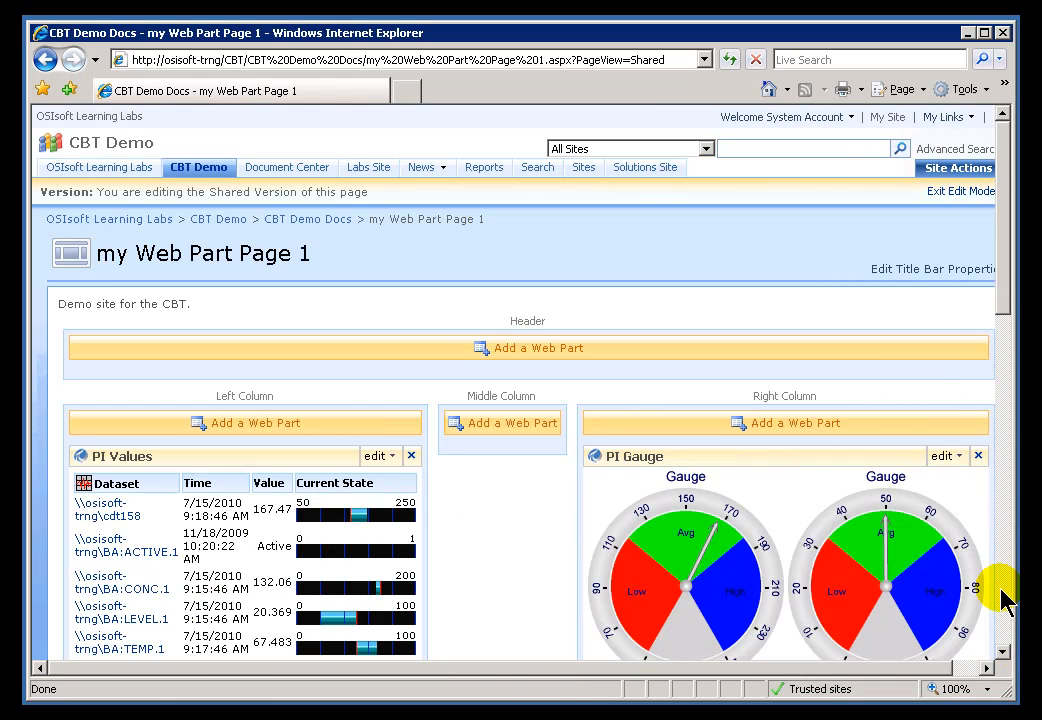
Exit the page's edit mode and place two cursors on the trend, at about 7:47:51 AM and 8:56:04 AM on 7/15/2010
click(949, 192)
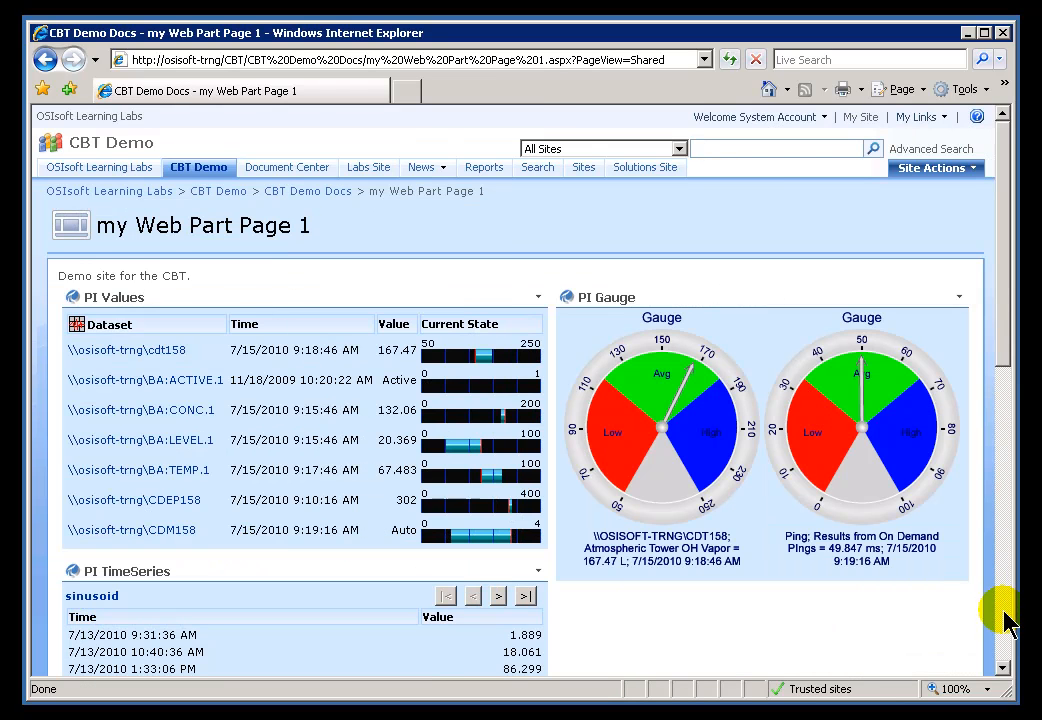
click(1005, 612)
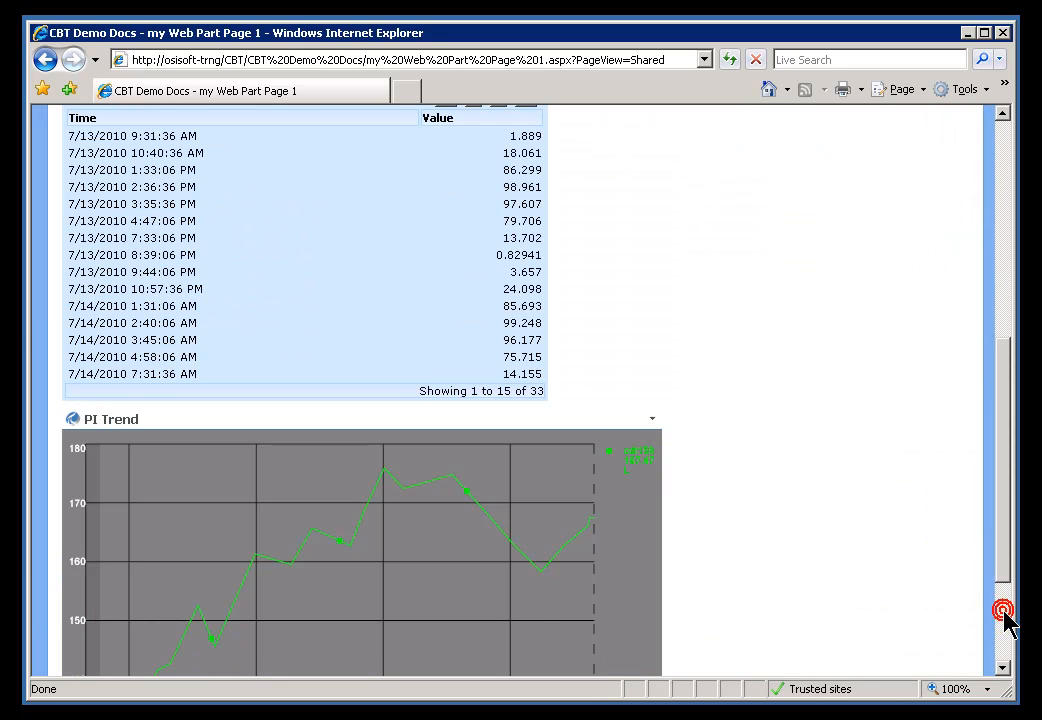
click(1005, 549)
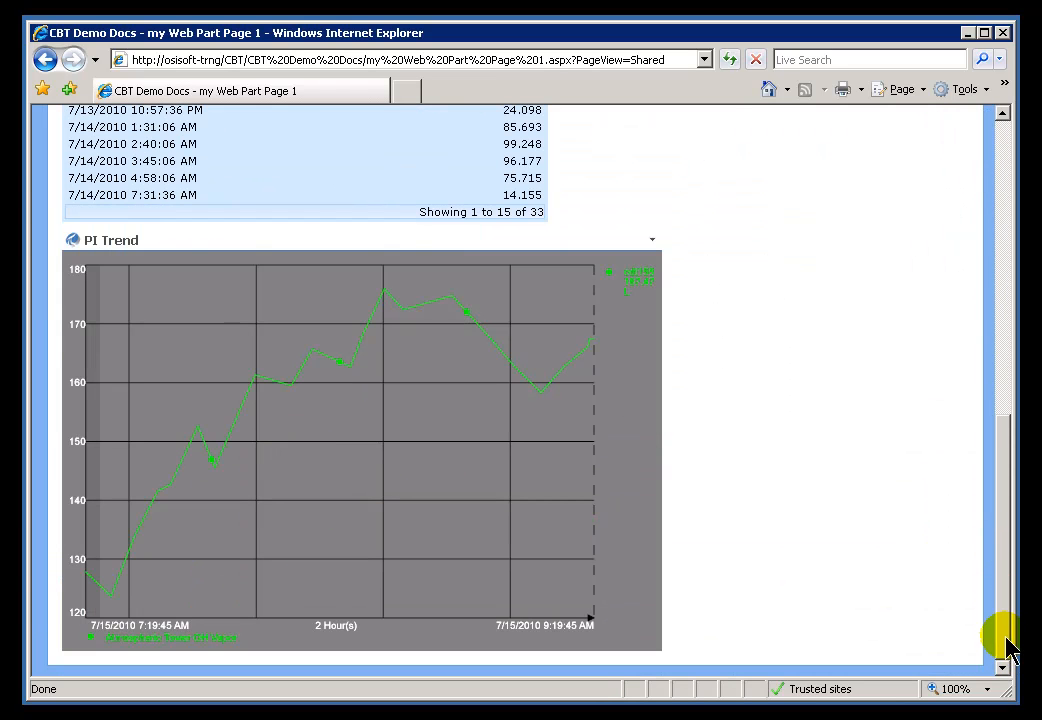
click(92, 361)
drag(92, 361, 493, 393)
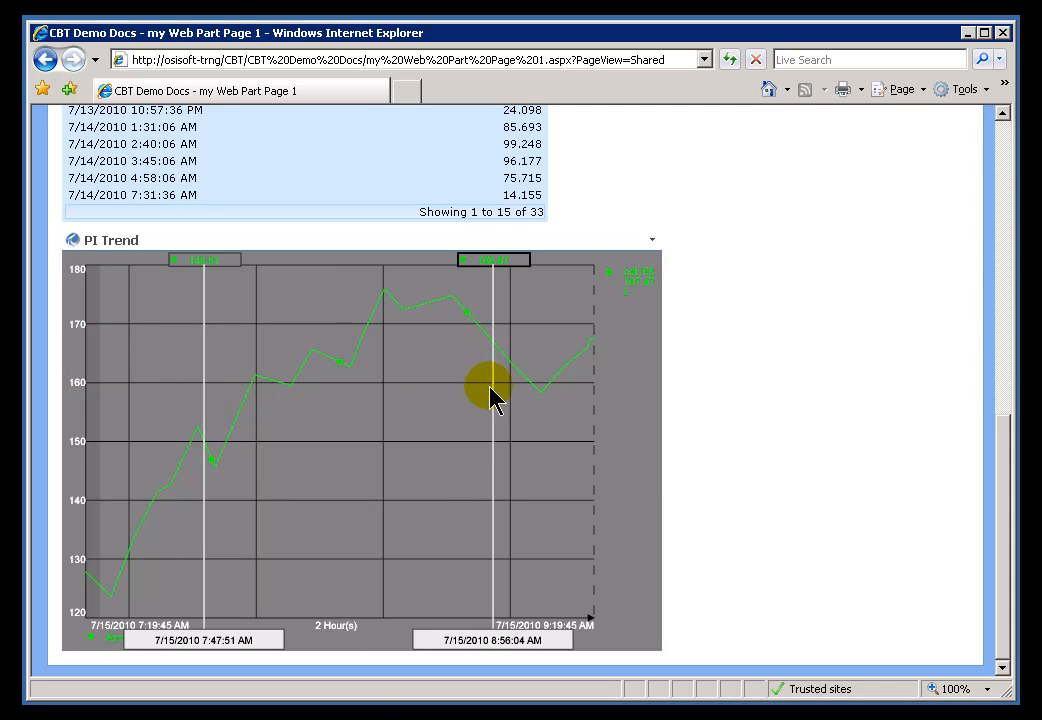
Open an Ad hoc Trend from the plot and apply a start time of *-4d
right_click(365, 444)
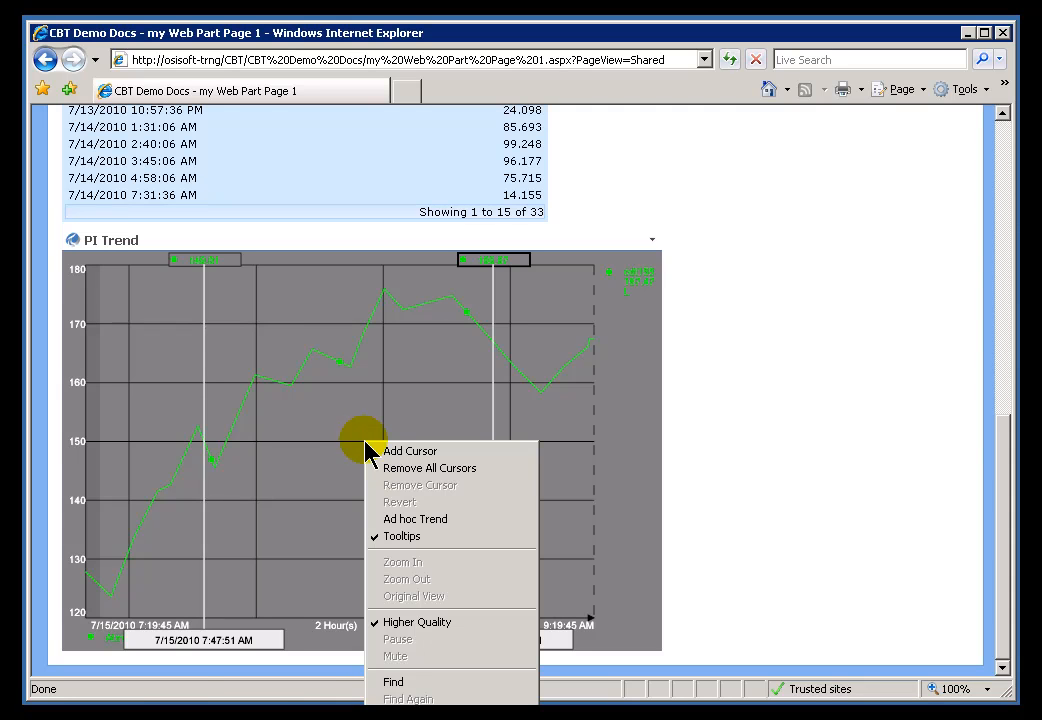
click(421, 519)
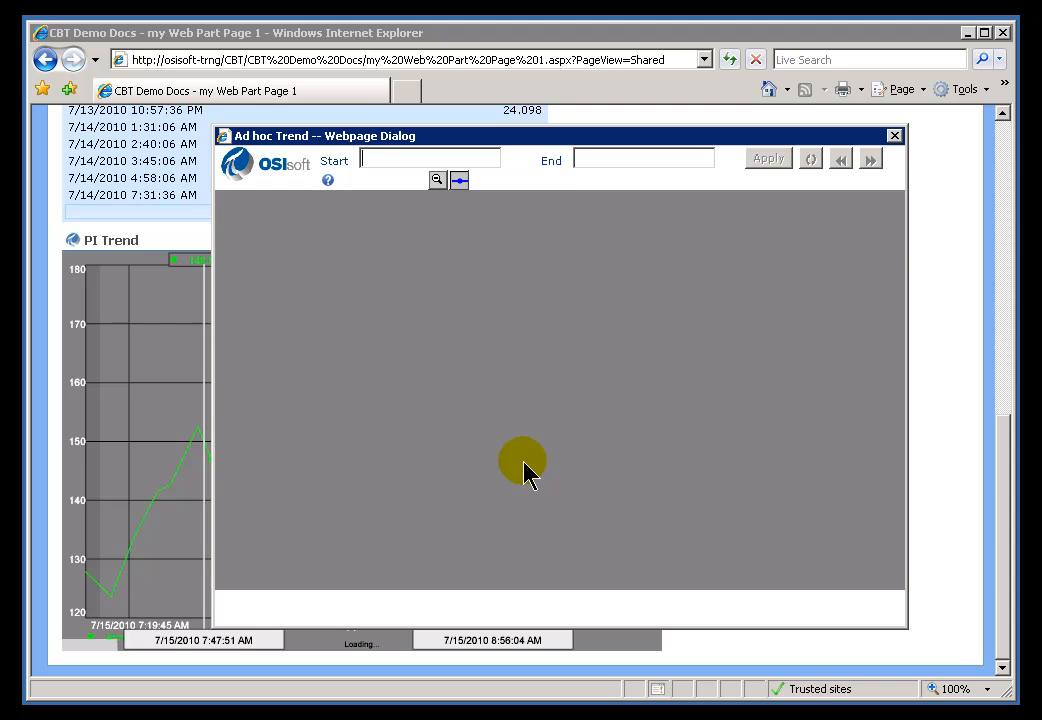
double_click(433, 162)
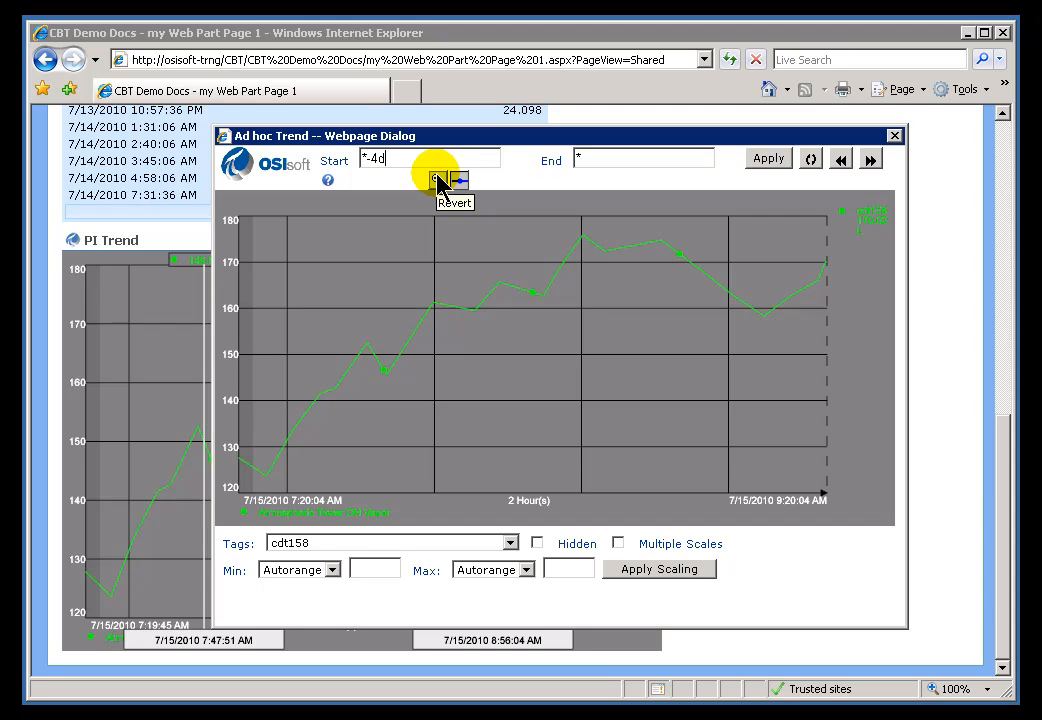
text(*-4d)
click(768, 162)
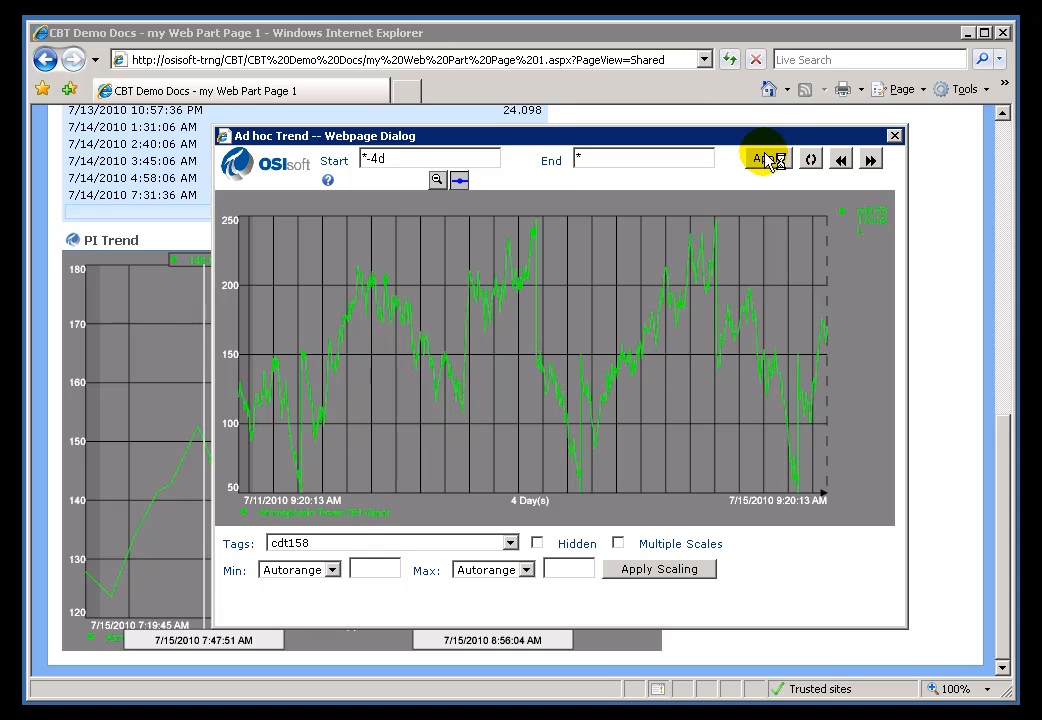
Zoom the ad hoc trend to about one day from 7/11/2010, narrow it to about 2.91 hours on 7/12/2010, and close the dialog
click(299, 265)
click(447, 423)
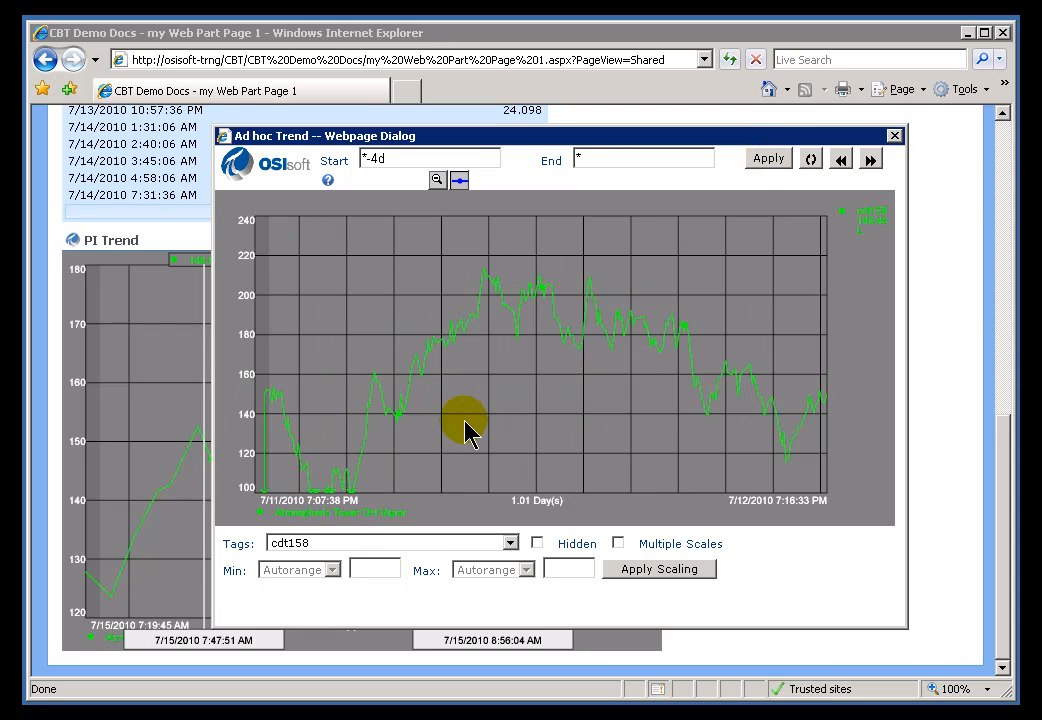
click(461, 252)
click(535, 403)
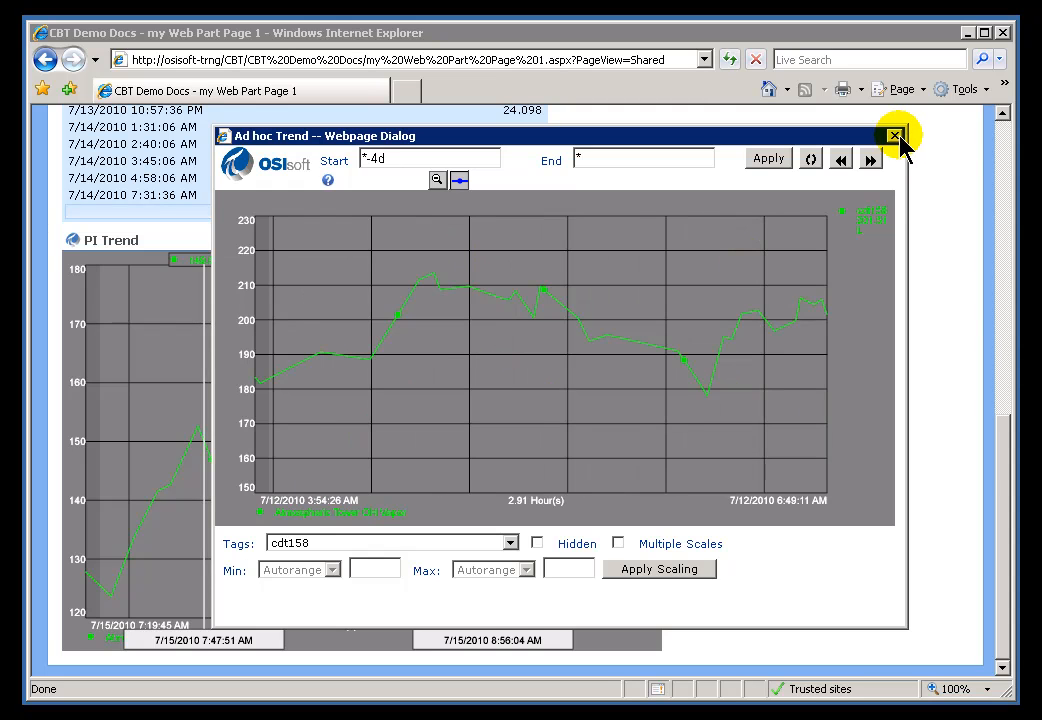
click(896, 136)
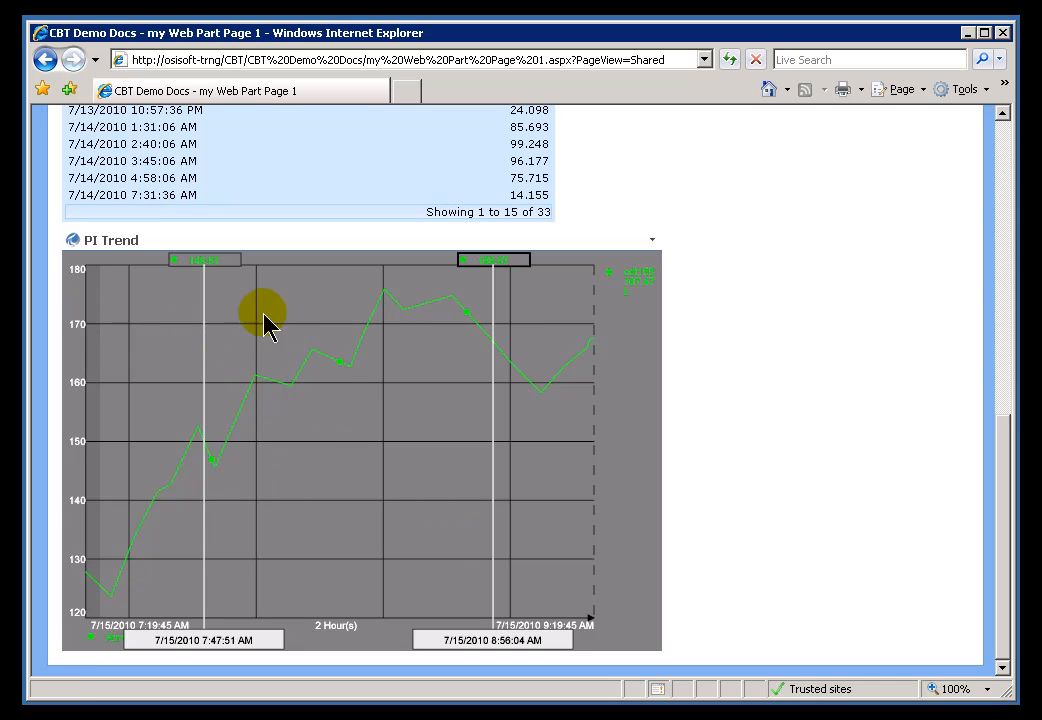
Edit the shared PI Trend web part and set its start time to *-1d
click(652, 242)
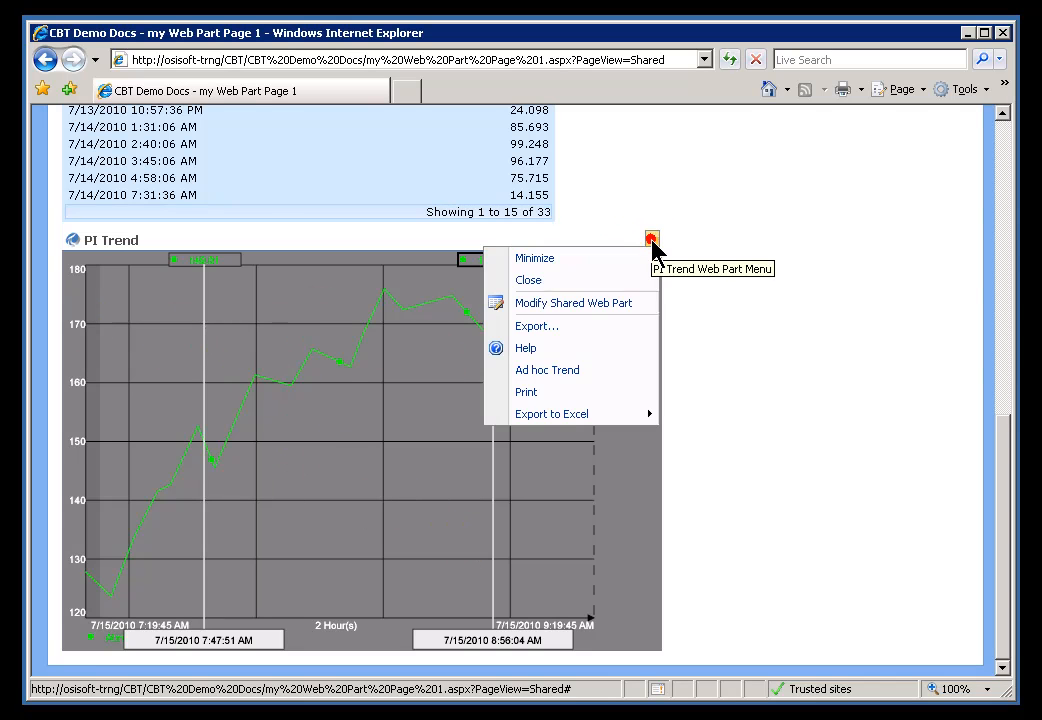
click(552, 306)
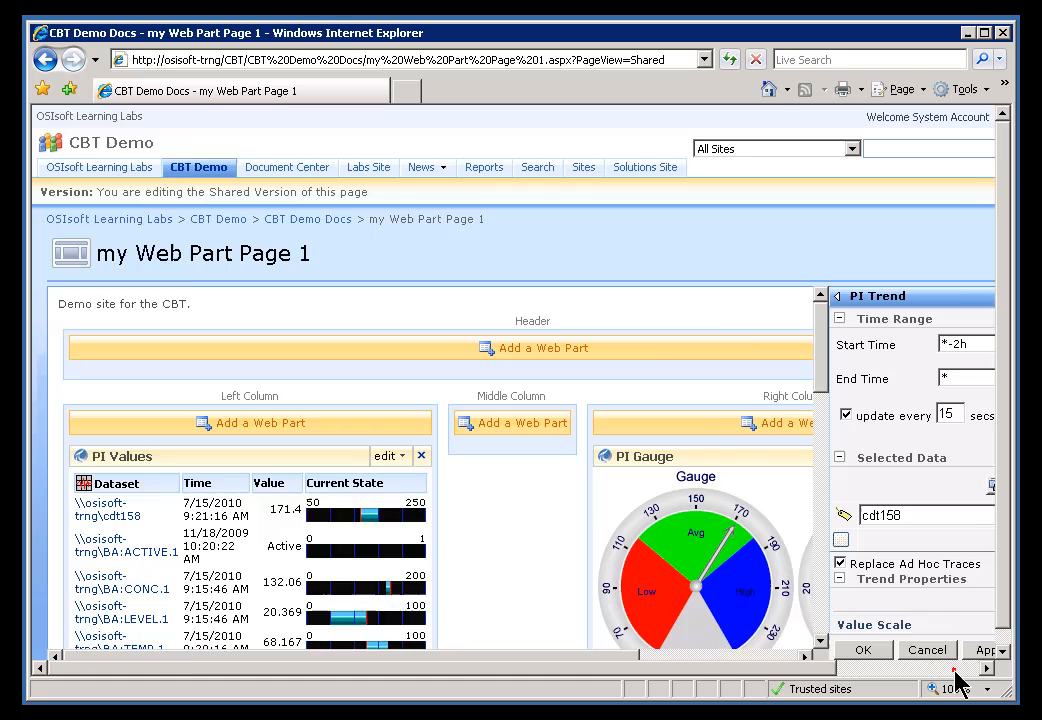
click(954, 669)
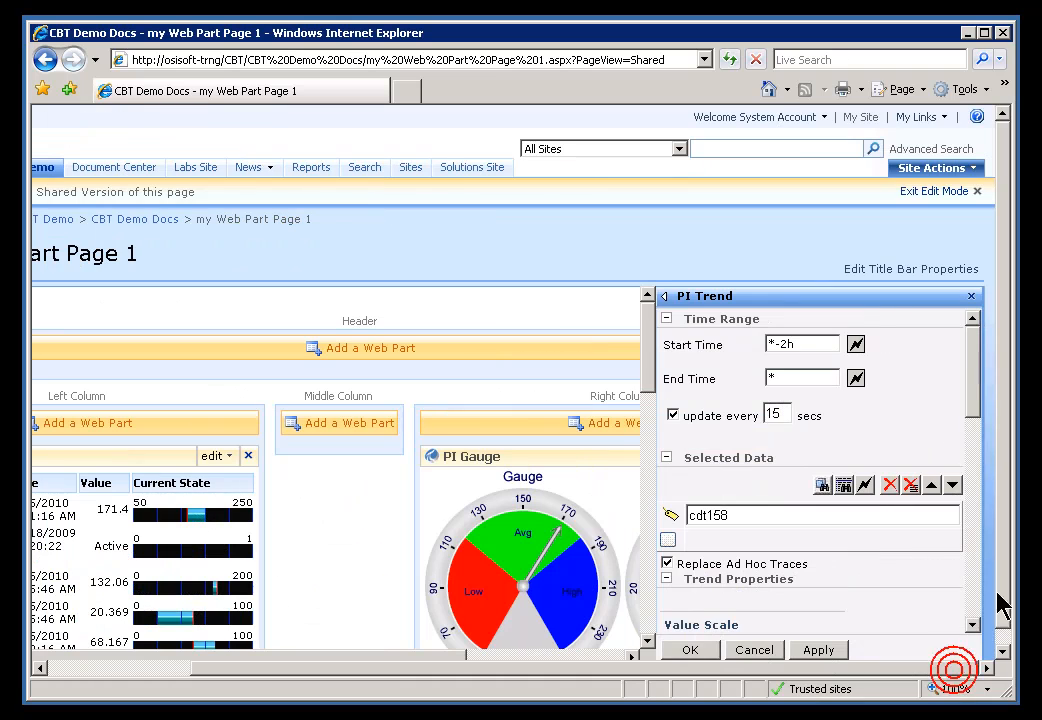
click(827, 345)
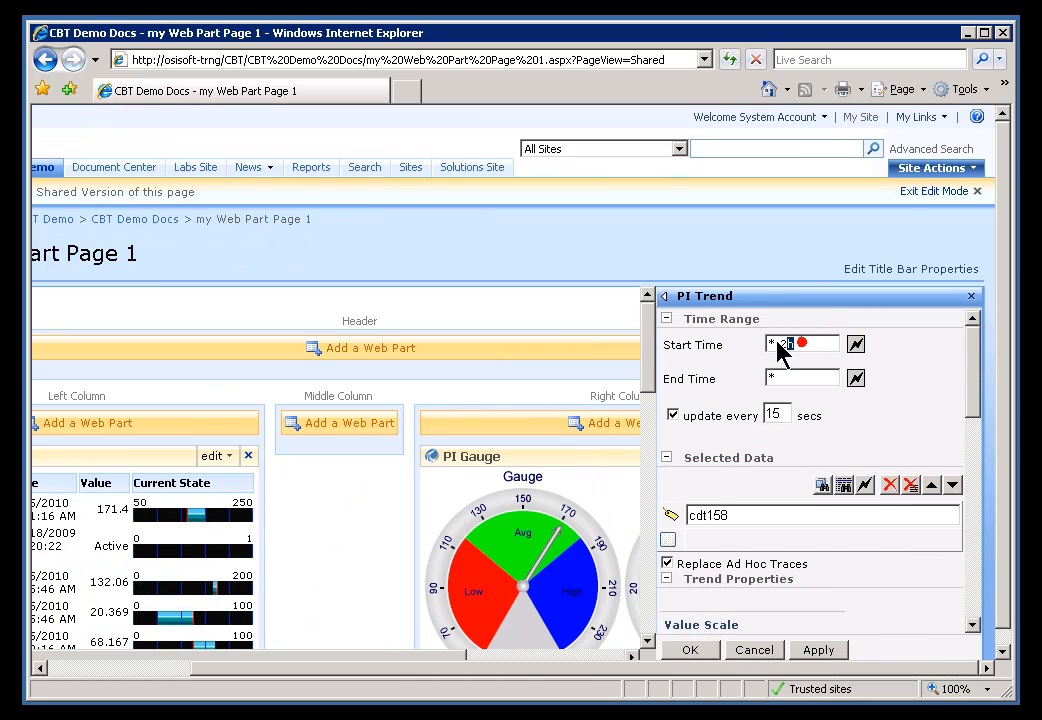
drag(780, 351, 781, 345)
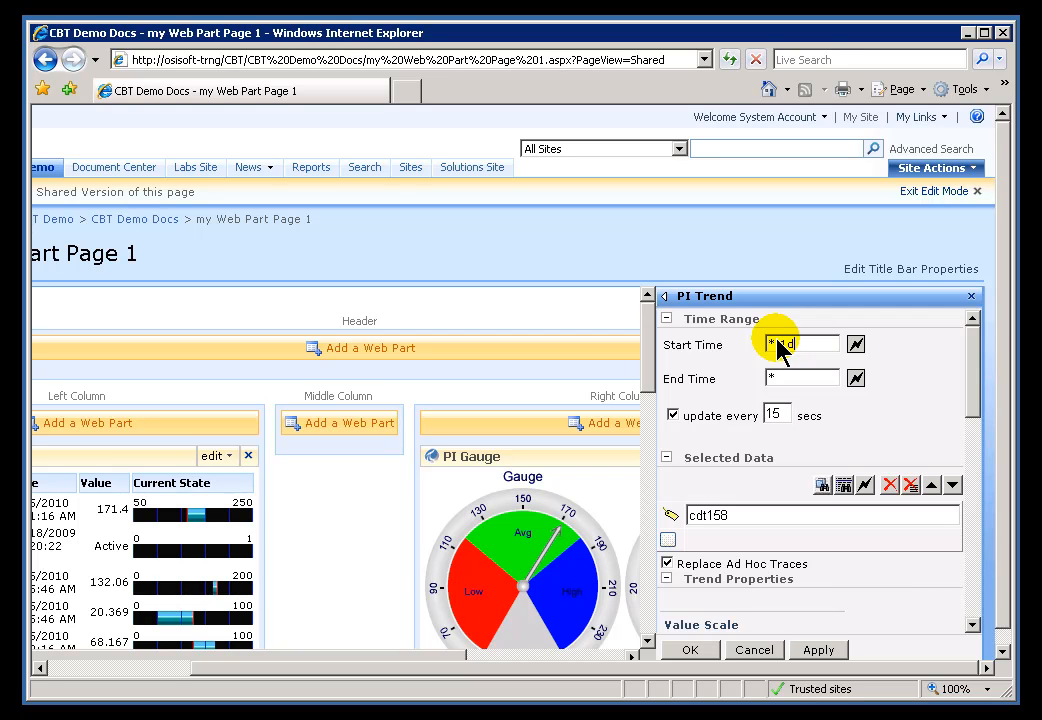
click(795, 381)
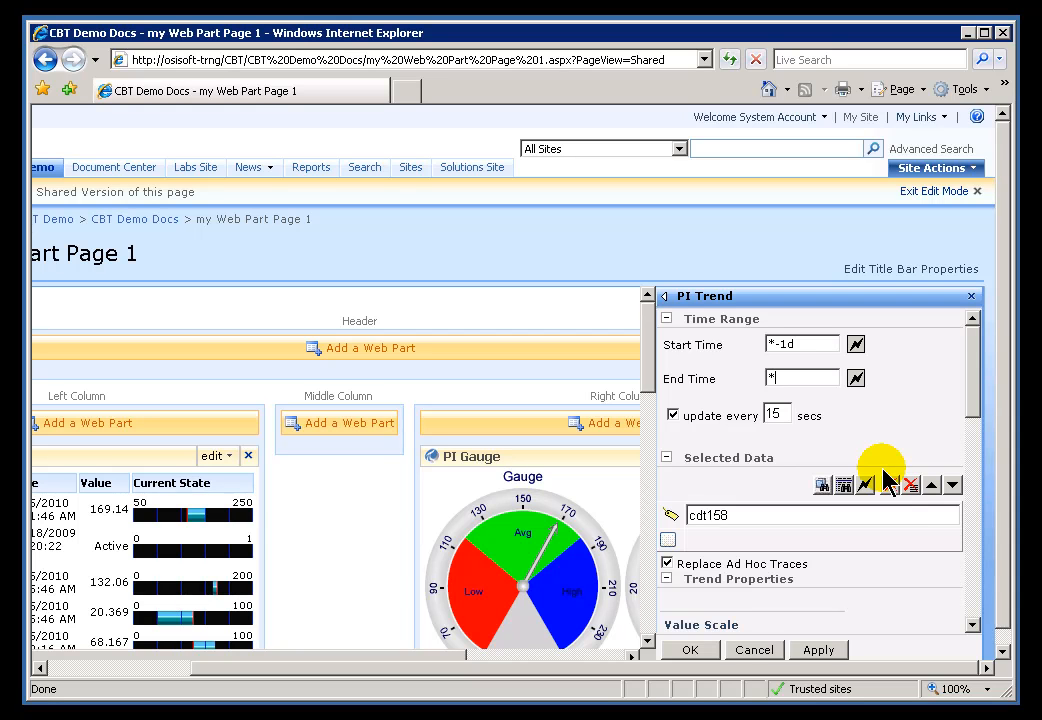
Set the trend orientation to vertical with time running downward and save the web part settings
click(973, 542)
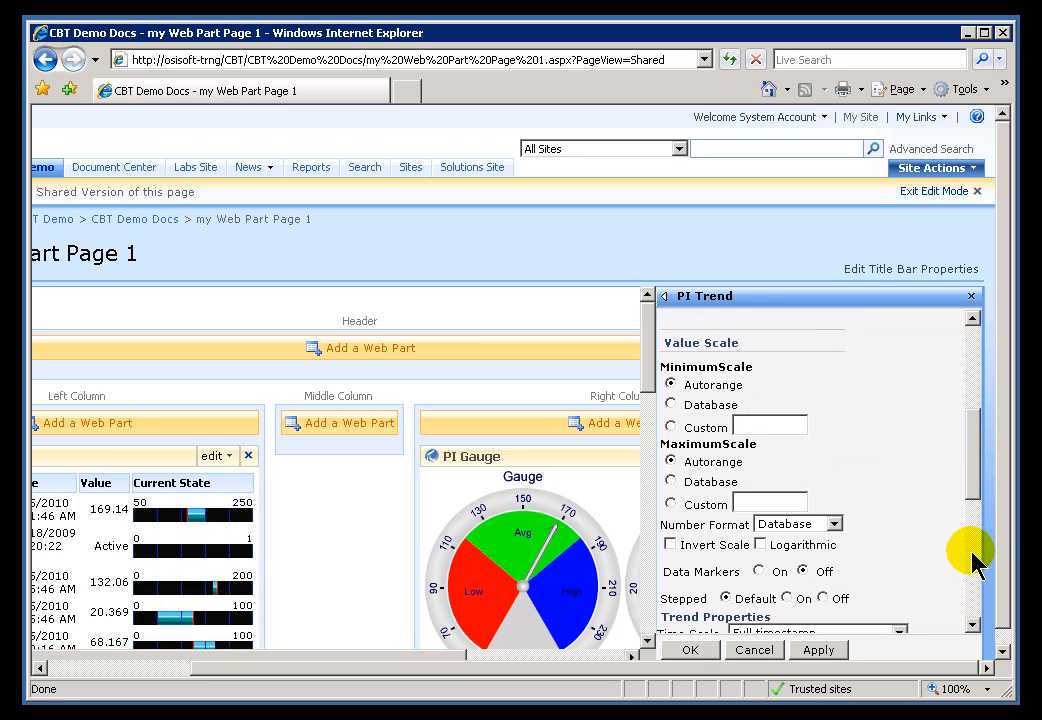
click(976, 612)
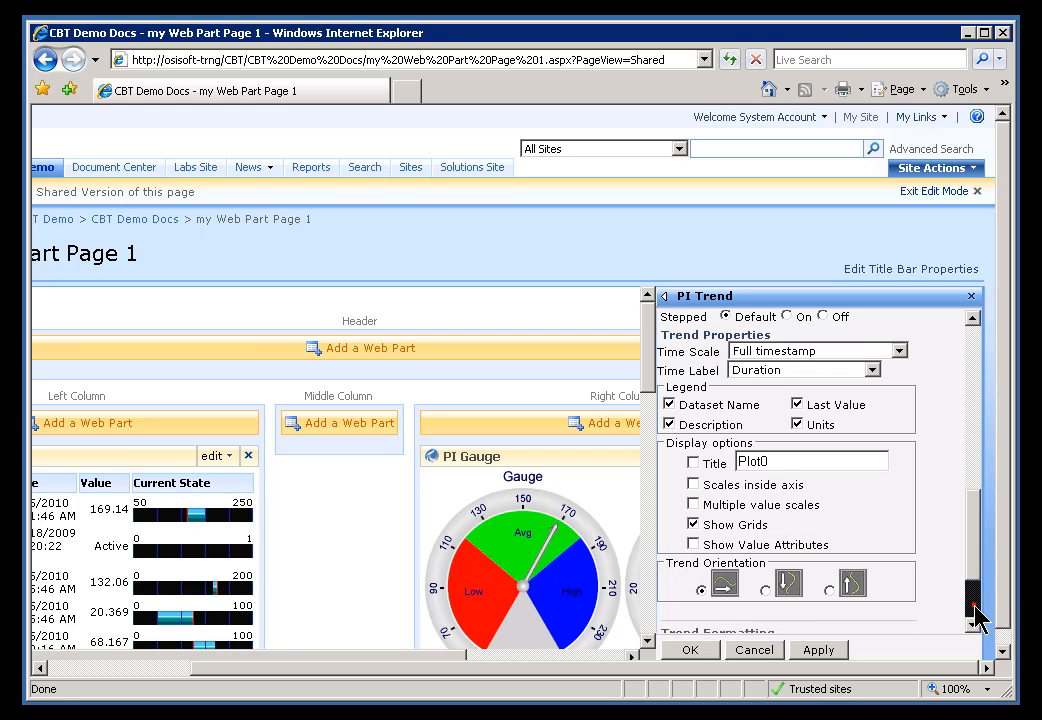
click(766, 591)
click(689, 651)
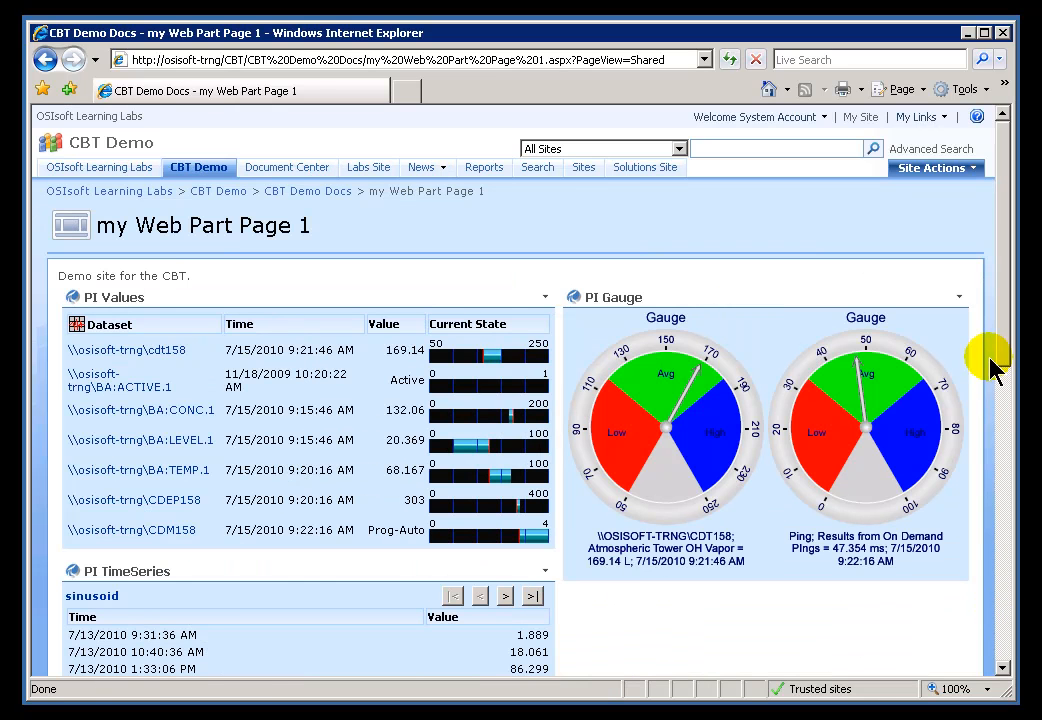
Reopen the shared PI Trend web part for modification and bring up its Value Scale settings
drag(990, 370, 995, 640)
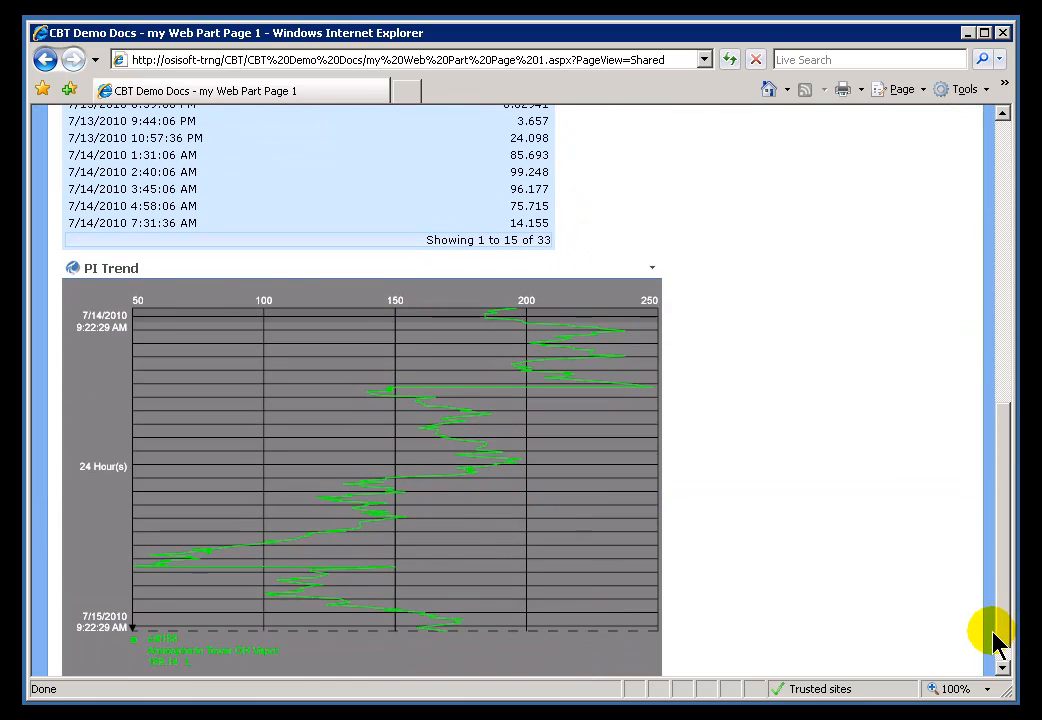
click(653, 270)
click(577, 333)
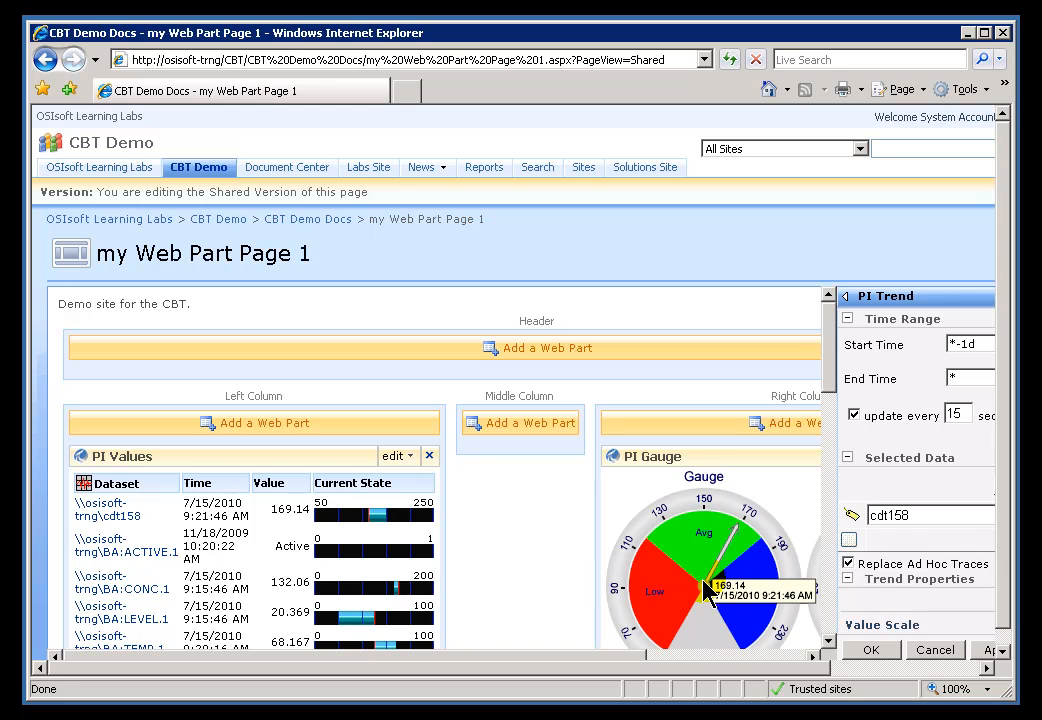
click(949, 667)
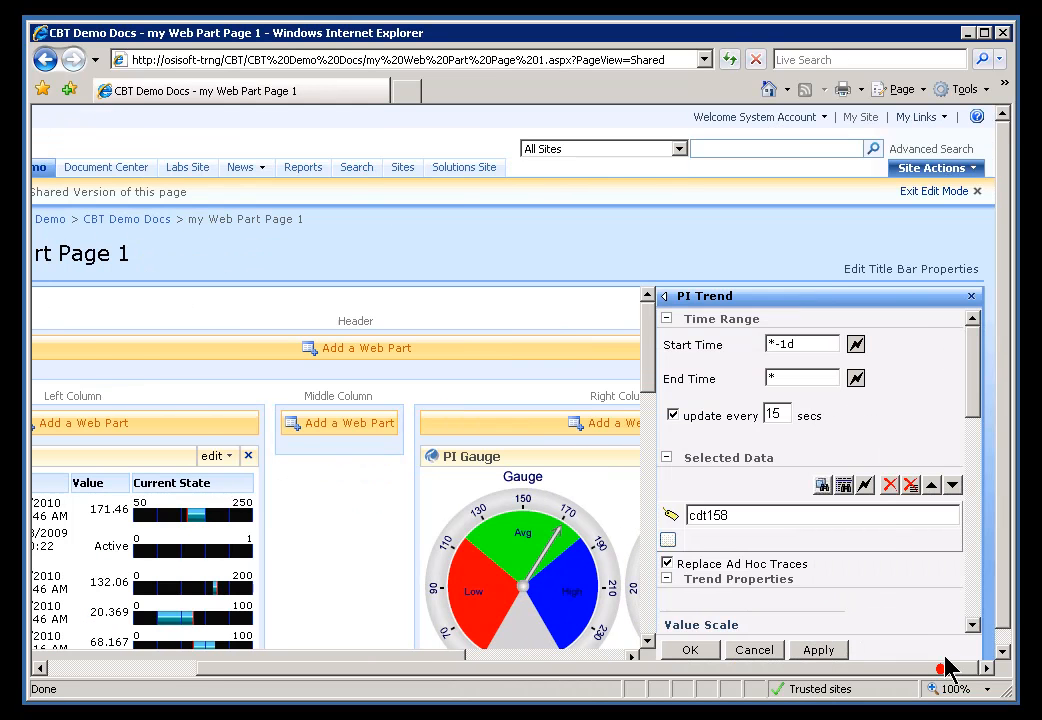
click(972, 605)
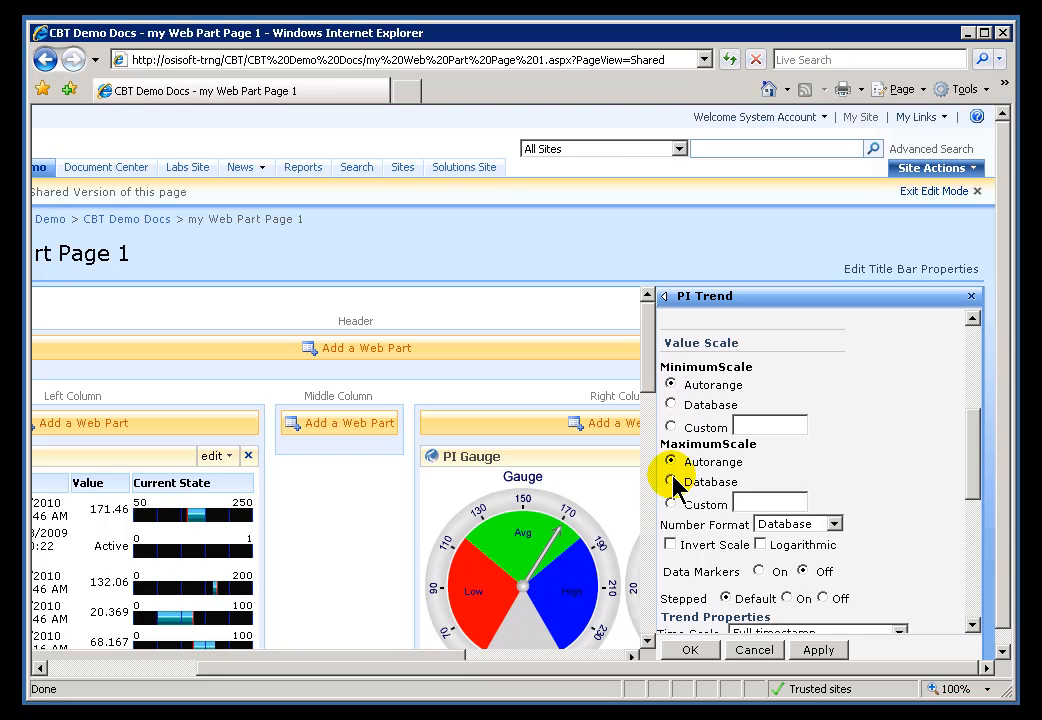
Try the Custom option for the trend's minimum and maximum scale, and return both to Autorange
click(671, 427)
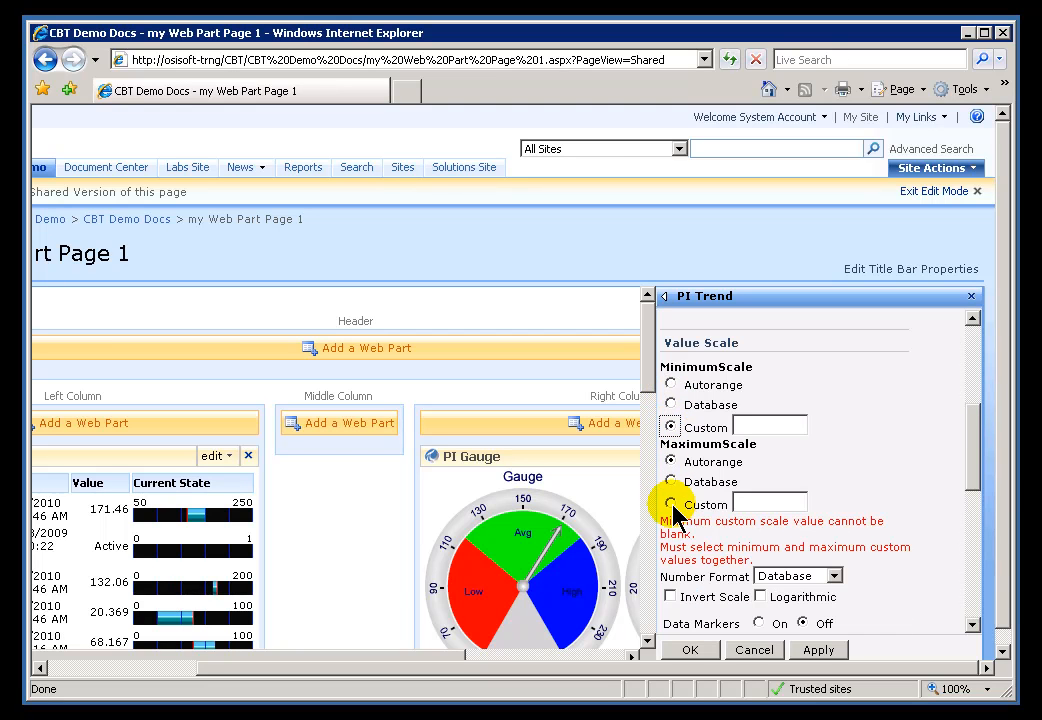
click(671, 504)
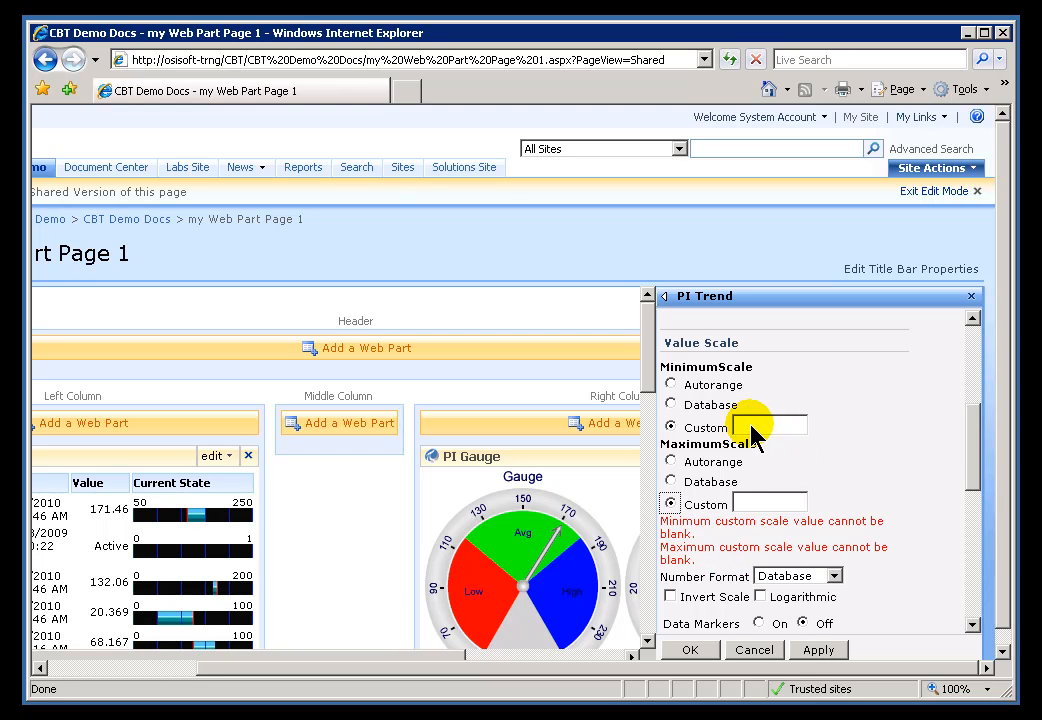
click(672, 387)
click(671, 461)
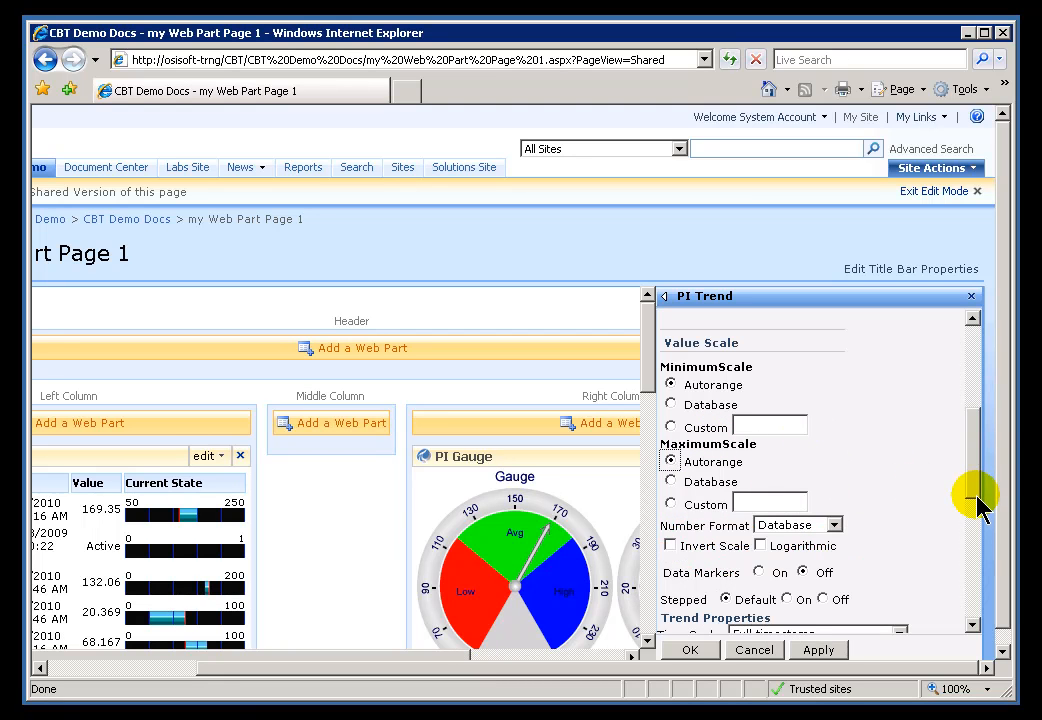
Set the trend orientation back to horizontal and save the PI Trend web part settings
drag(975, 483, 975, 516)
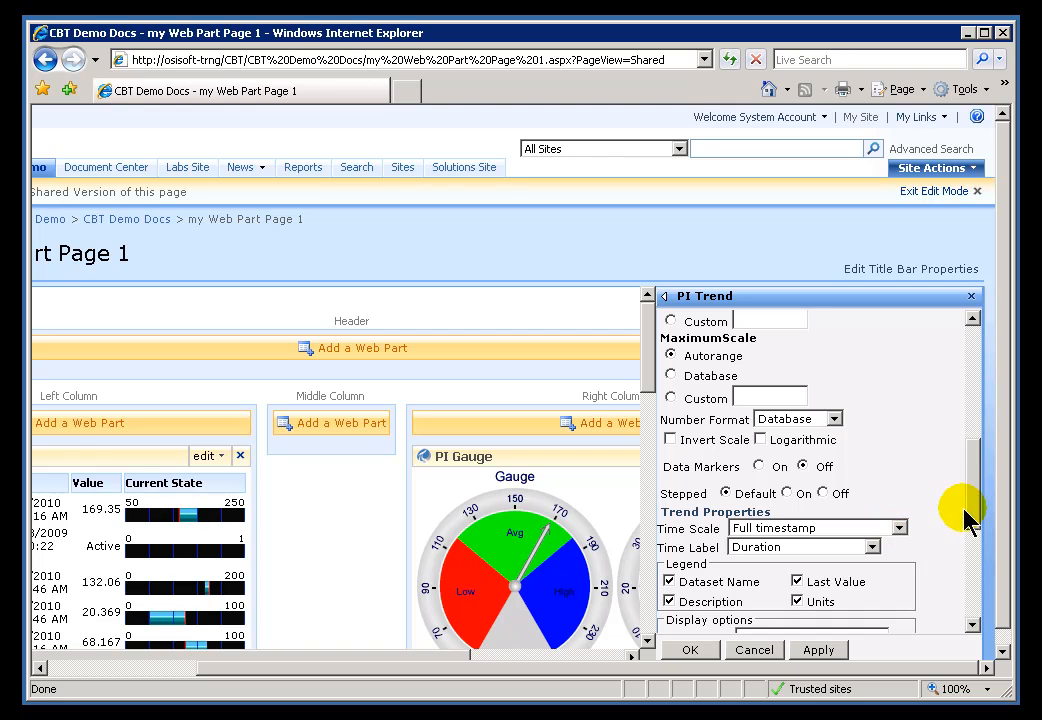
drag(970, 520, 979, 580)
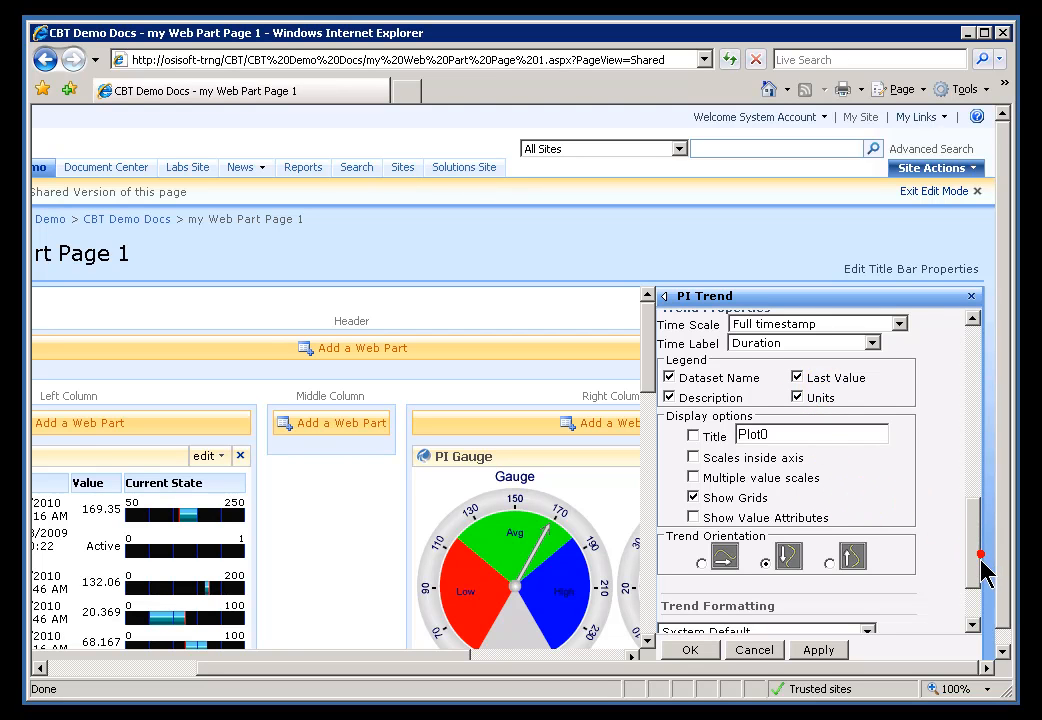
drag(985, 565, 985, 593)
click(701, 466)
click(690, 650)
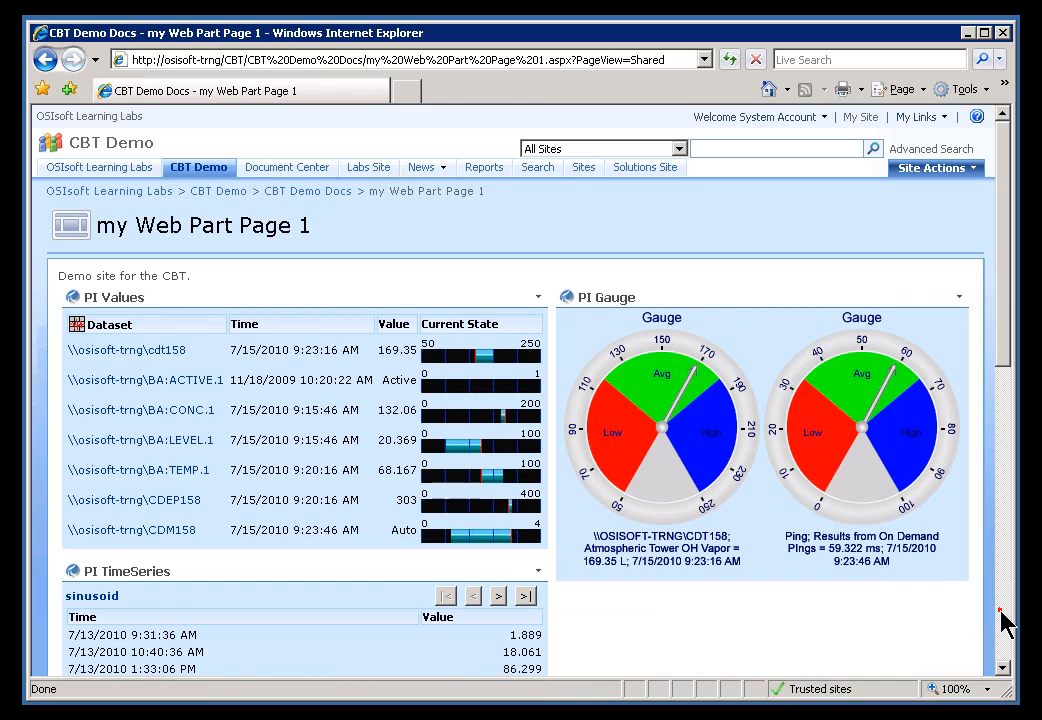
Export the PI Trend data to Excel using the Open option, and close the resulting workbook
click(1002, 618)
click(1000, 566)
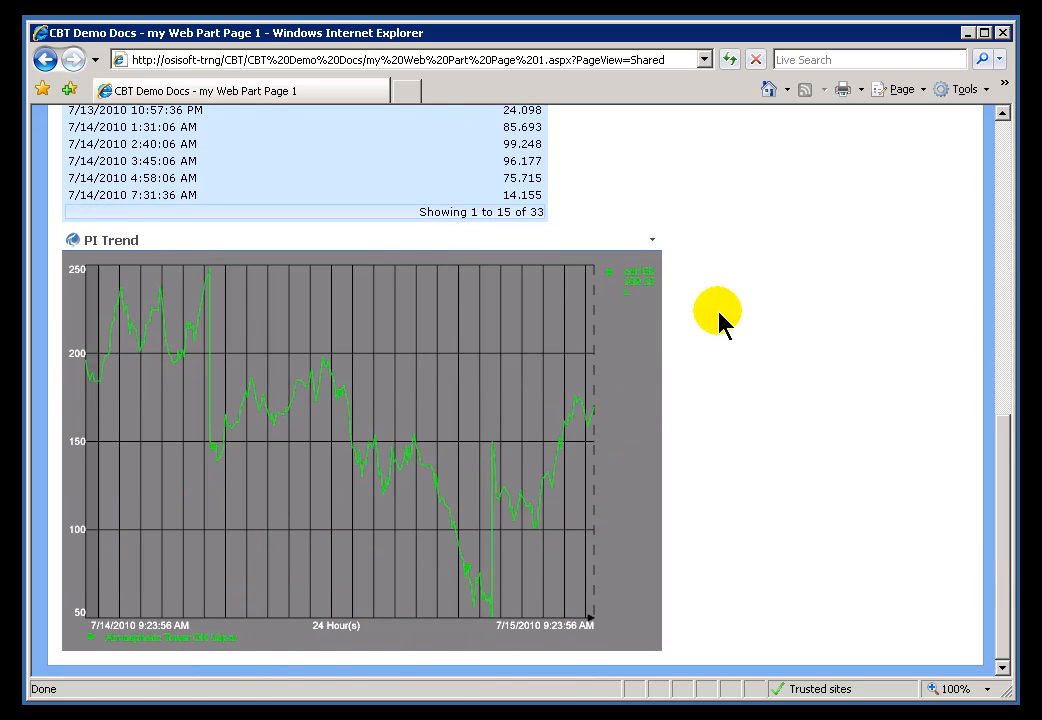
click(653, 242)
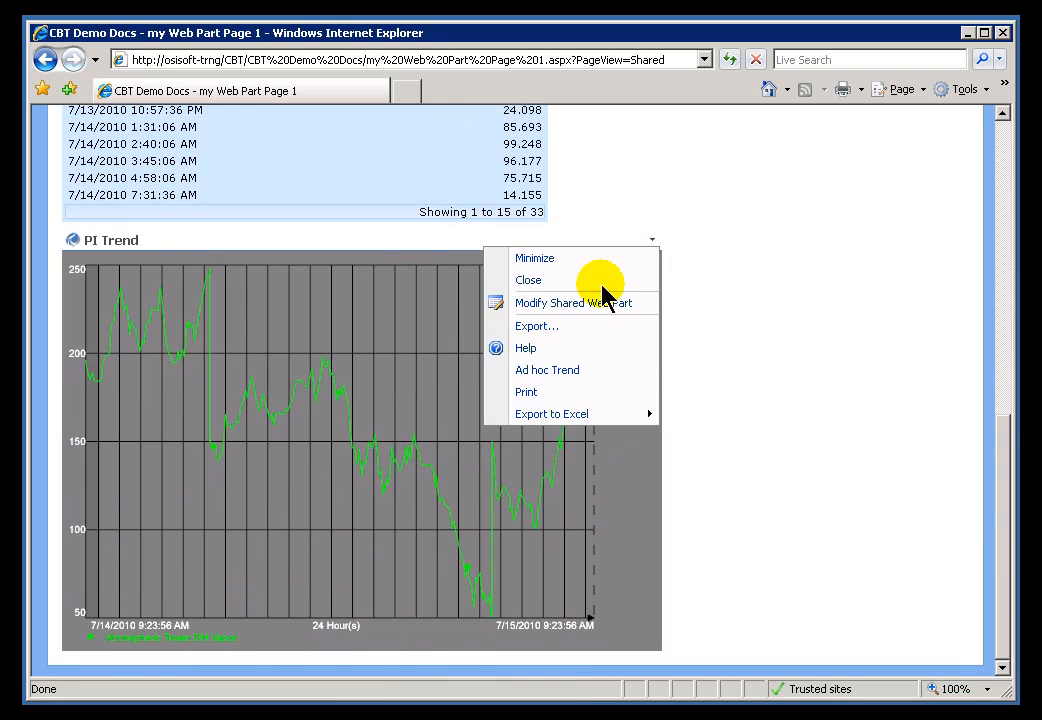
mouse_move(574, 415)
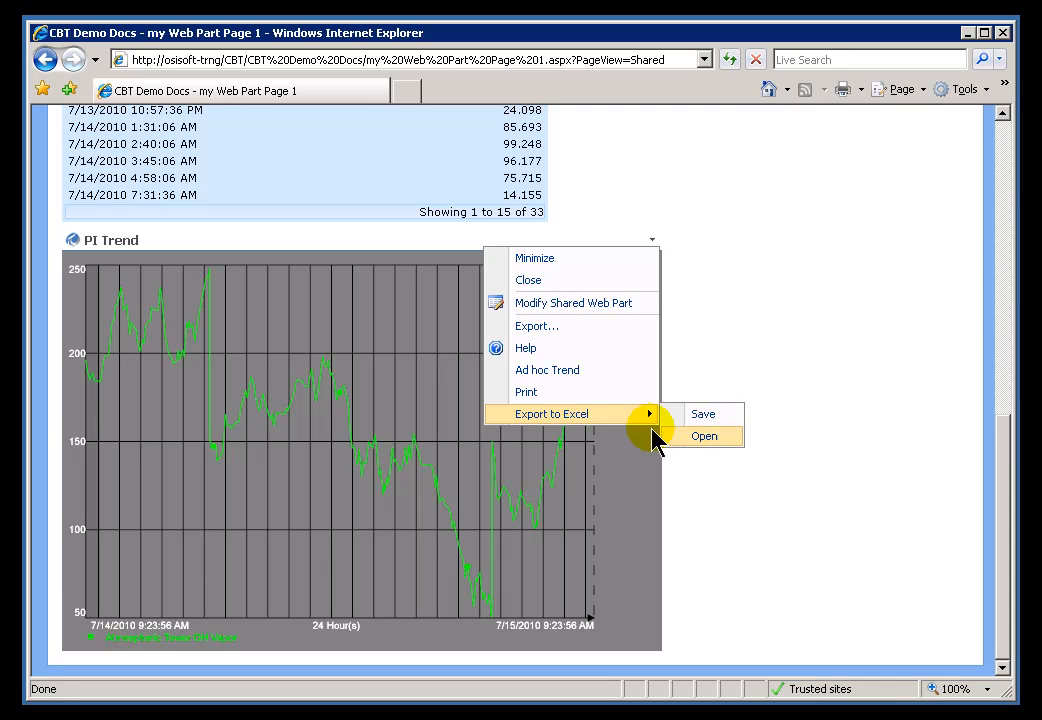
click(704, 437)
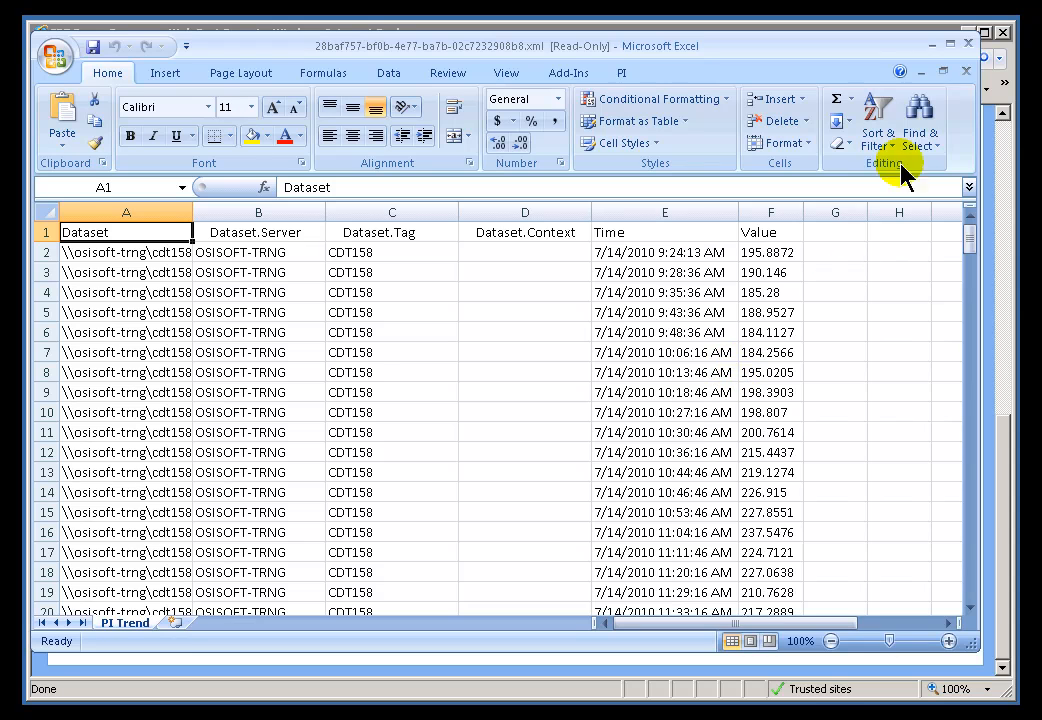
click(970, 45)
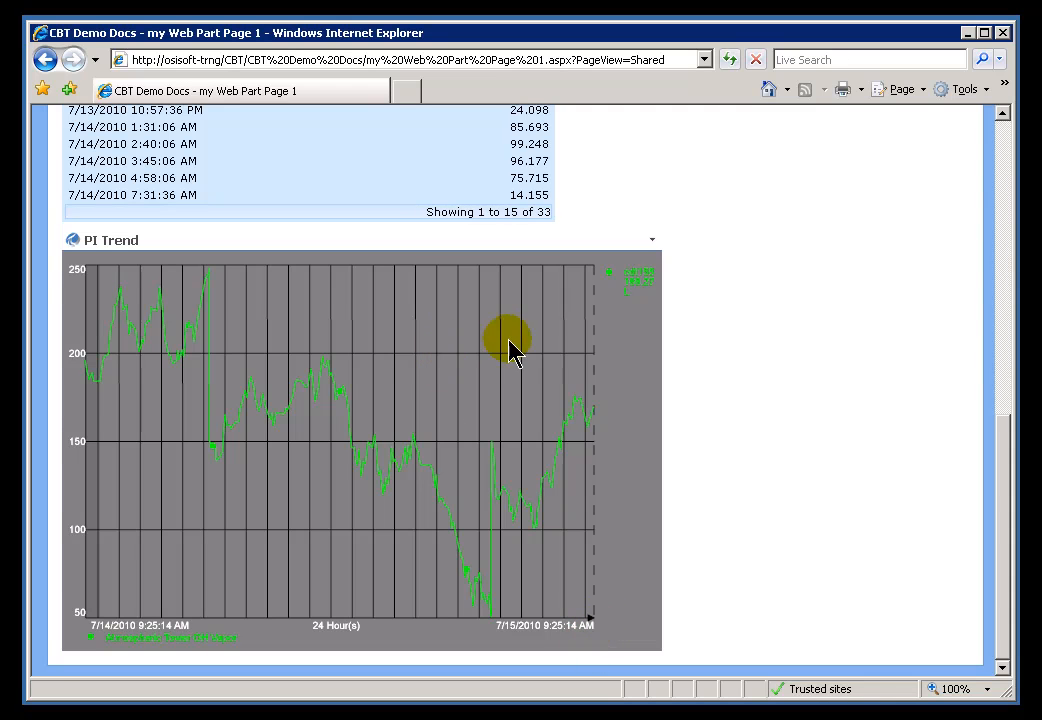
Modify the shared PI Trend's time range to start at Y+7h and end at 3:00 PM on 7/14/2010, and save it
click(652, 242)
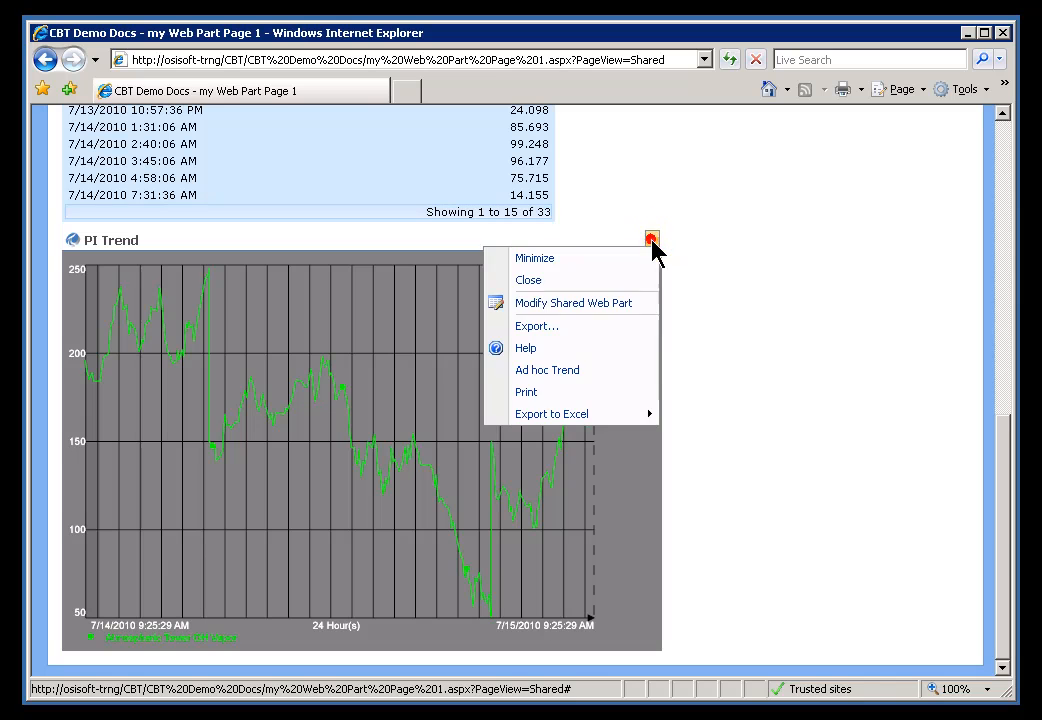
click(547, 303)
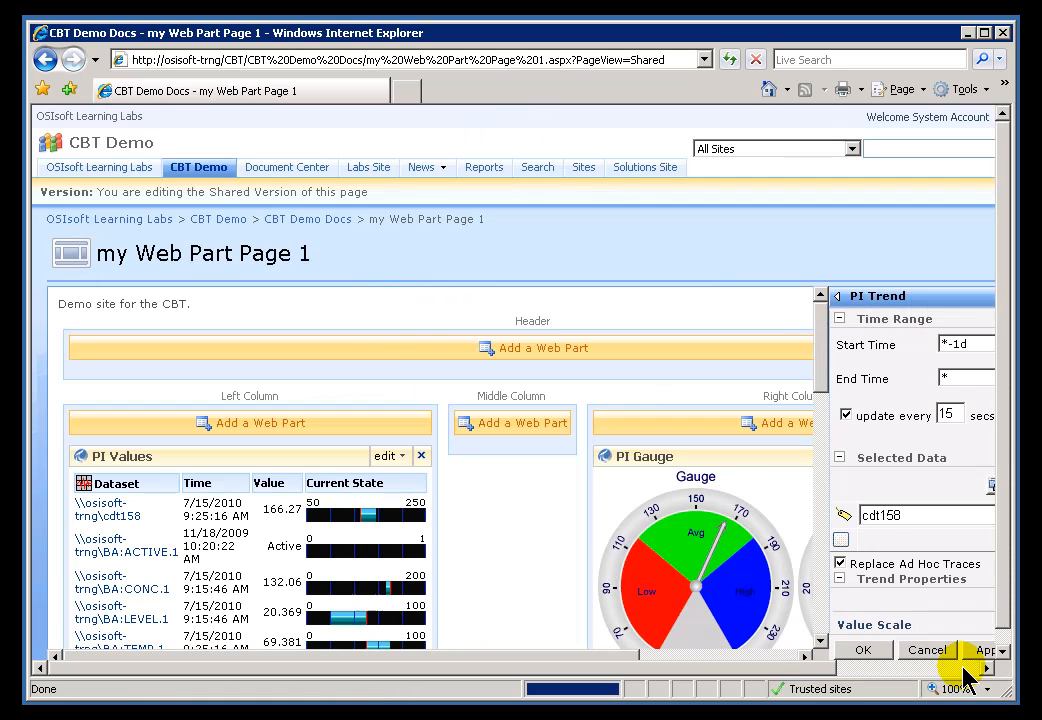
click(955, 667)
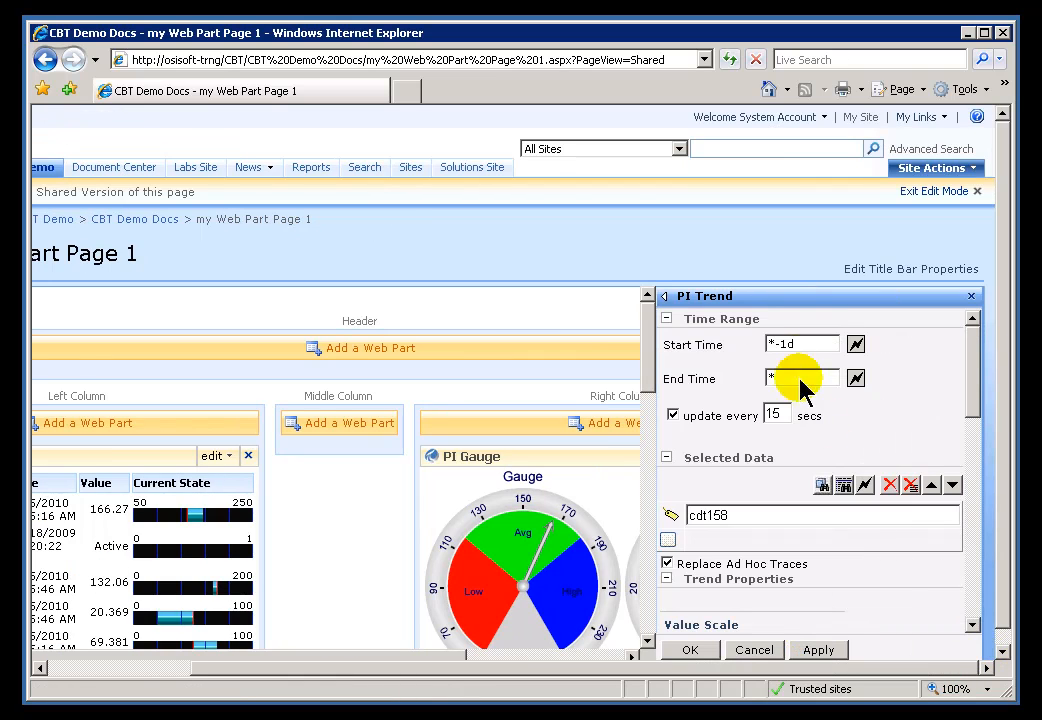
drag(810, 344, 752, 350)
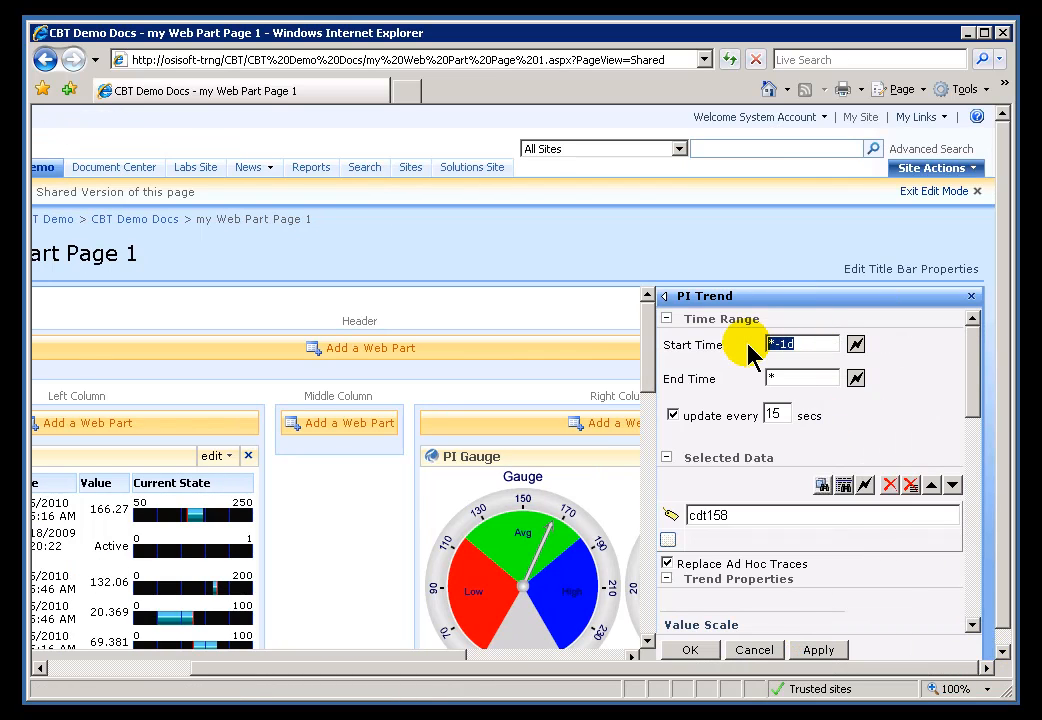
text(Y+7h)
key(Tab)
click(700, 652)
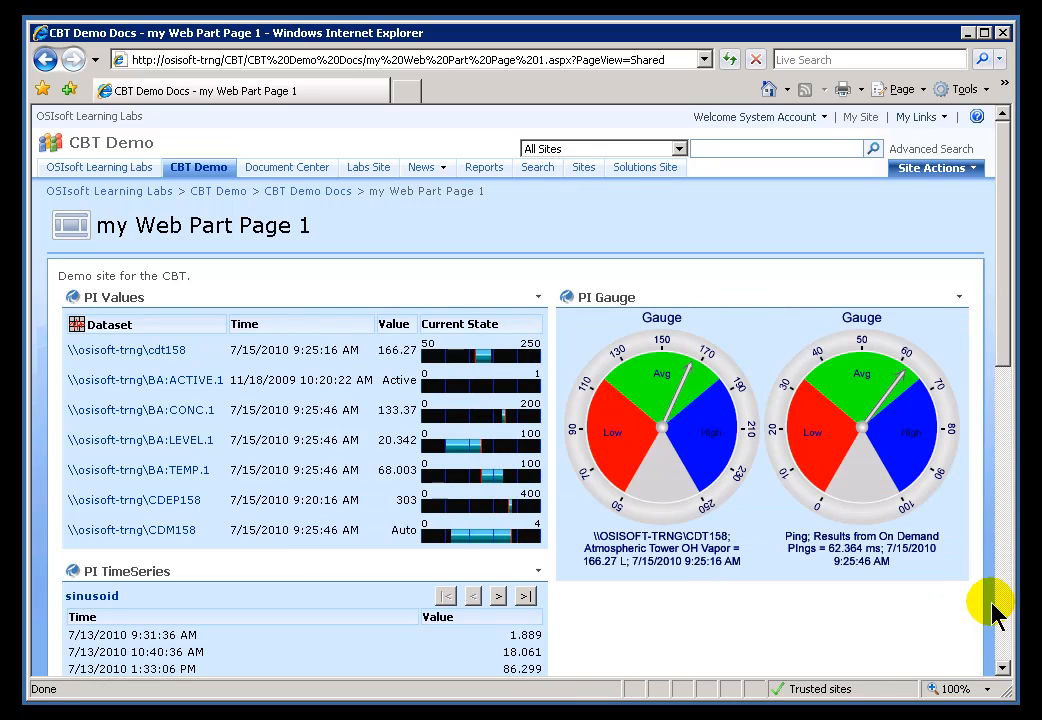
scroll(1000, 622, down, 6)
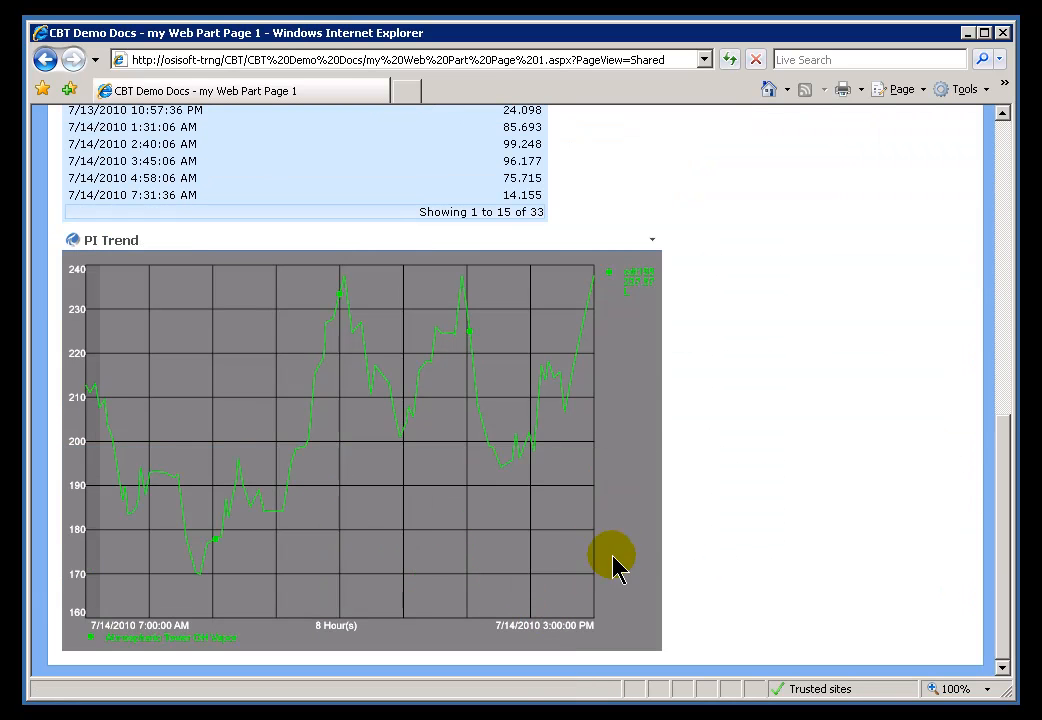